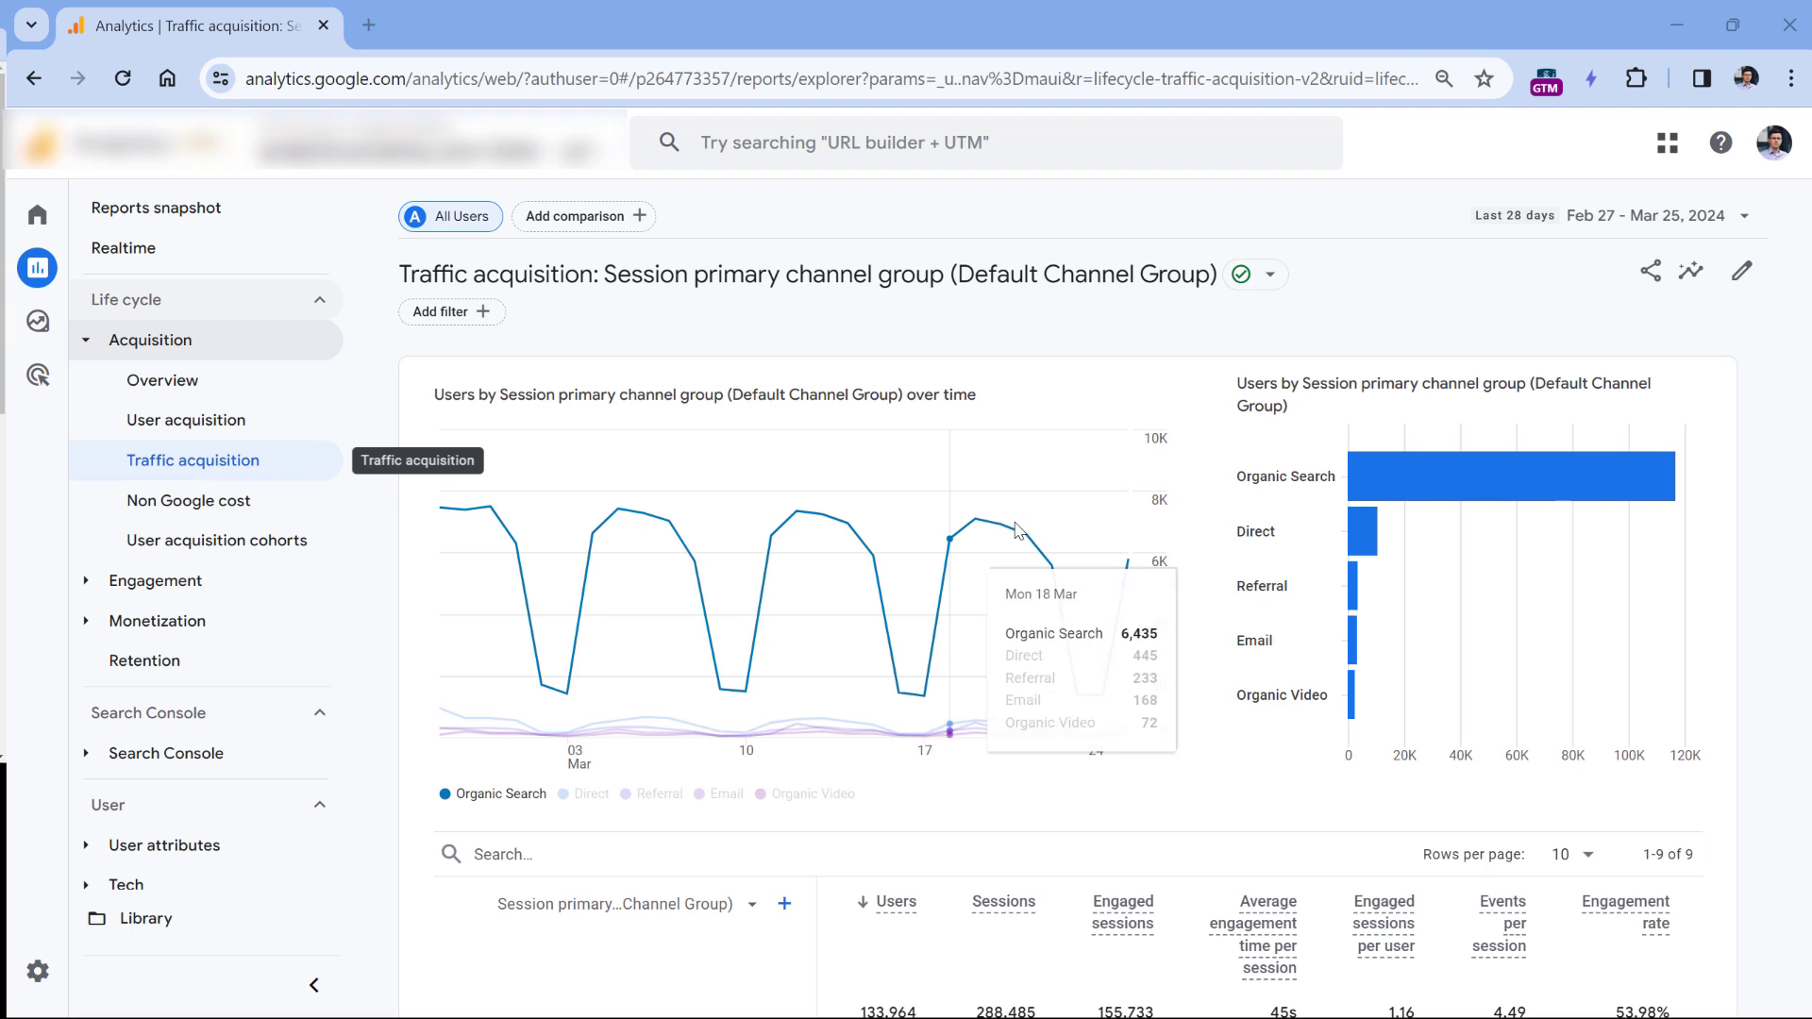
{"action": "scroll", "coordinate": [1010, 604], "scroll_direction": "down", "scroll_amount": 6}
{"action": "left_click_drag", "start_coordinate": [656, 912], "coordinate": [987, 912]}
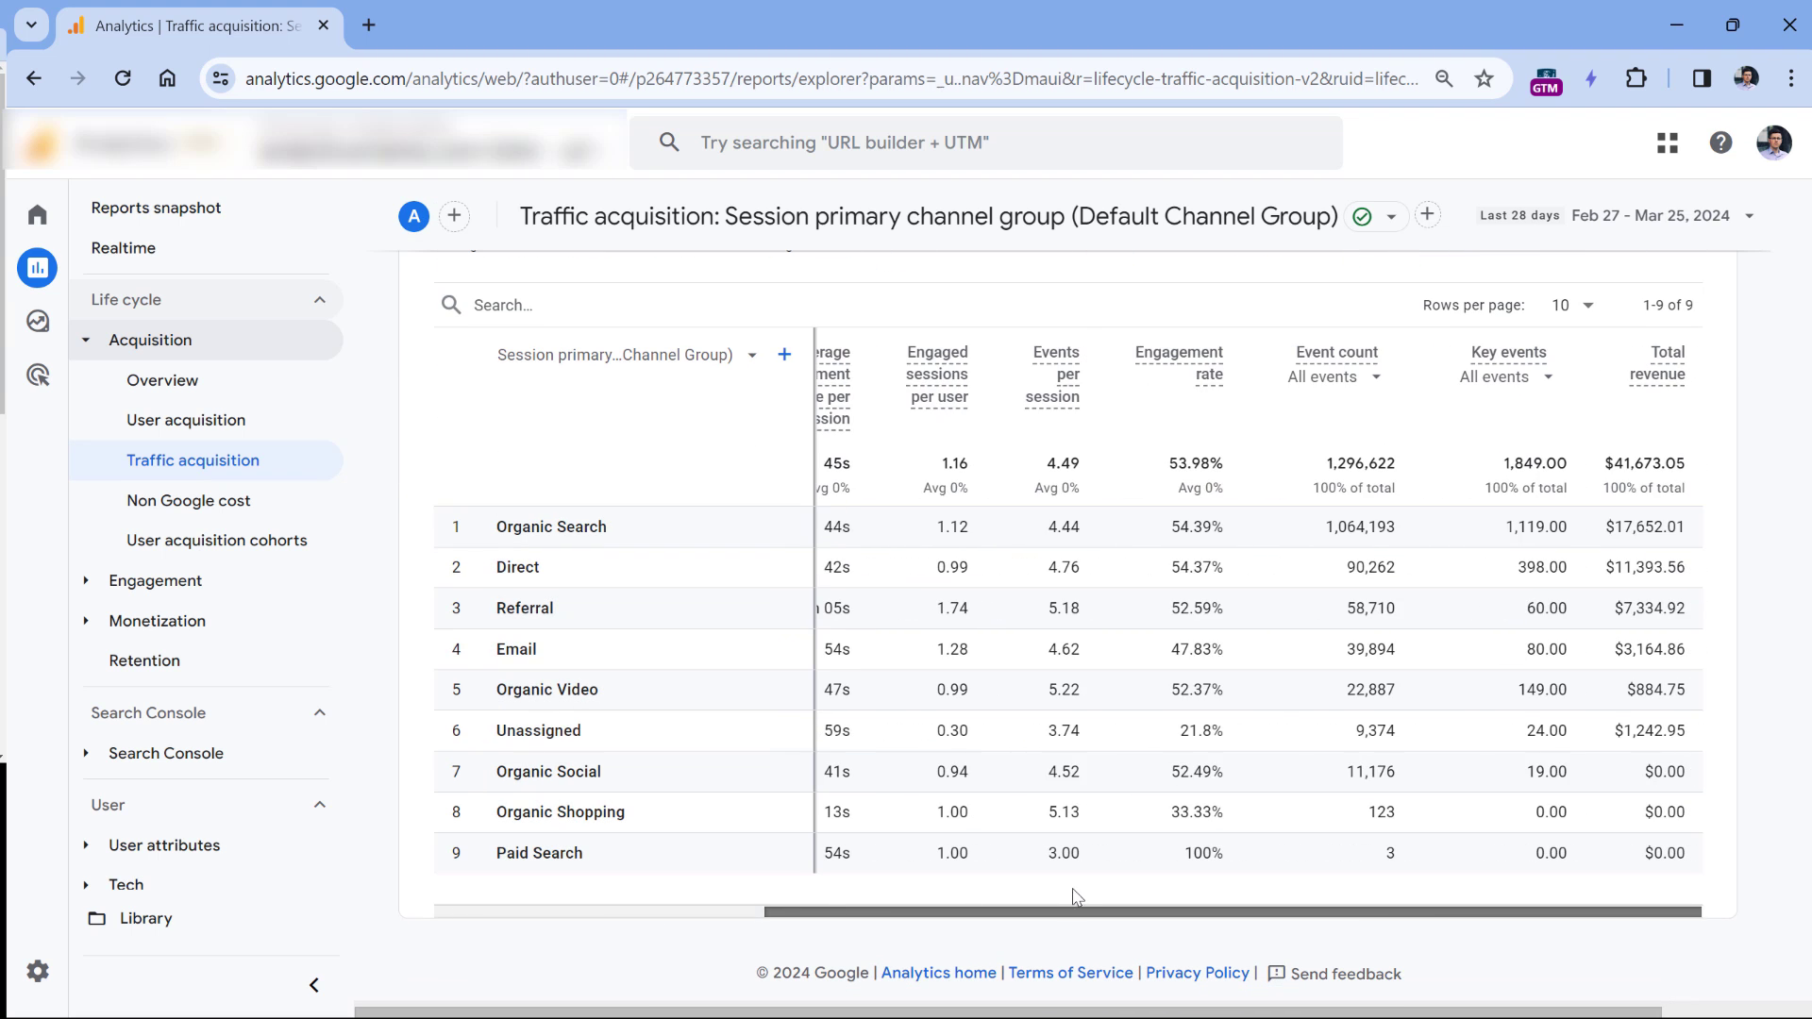
{"action": "left_click", "coordinate": [1510, 374]}
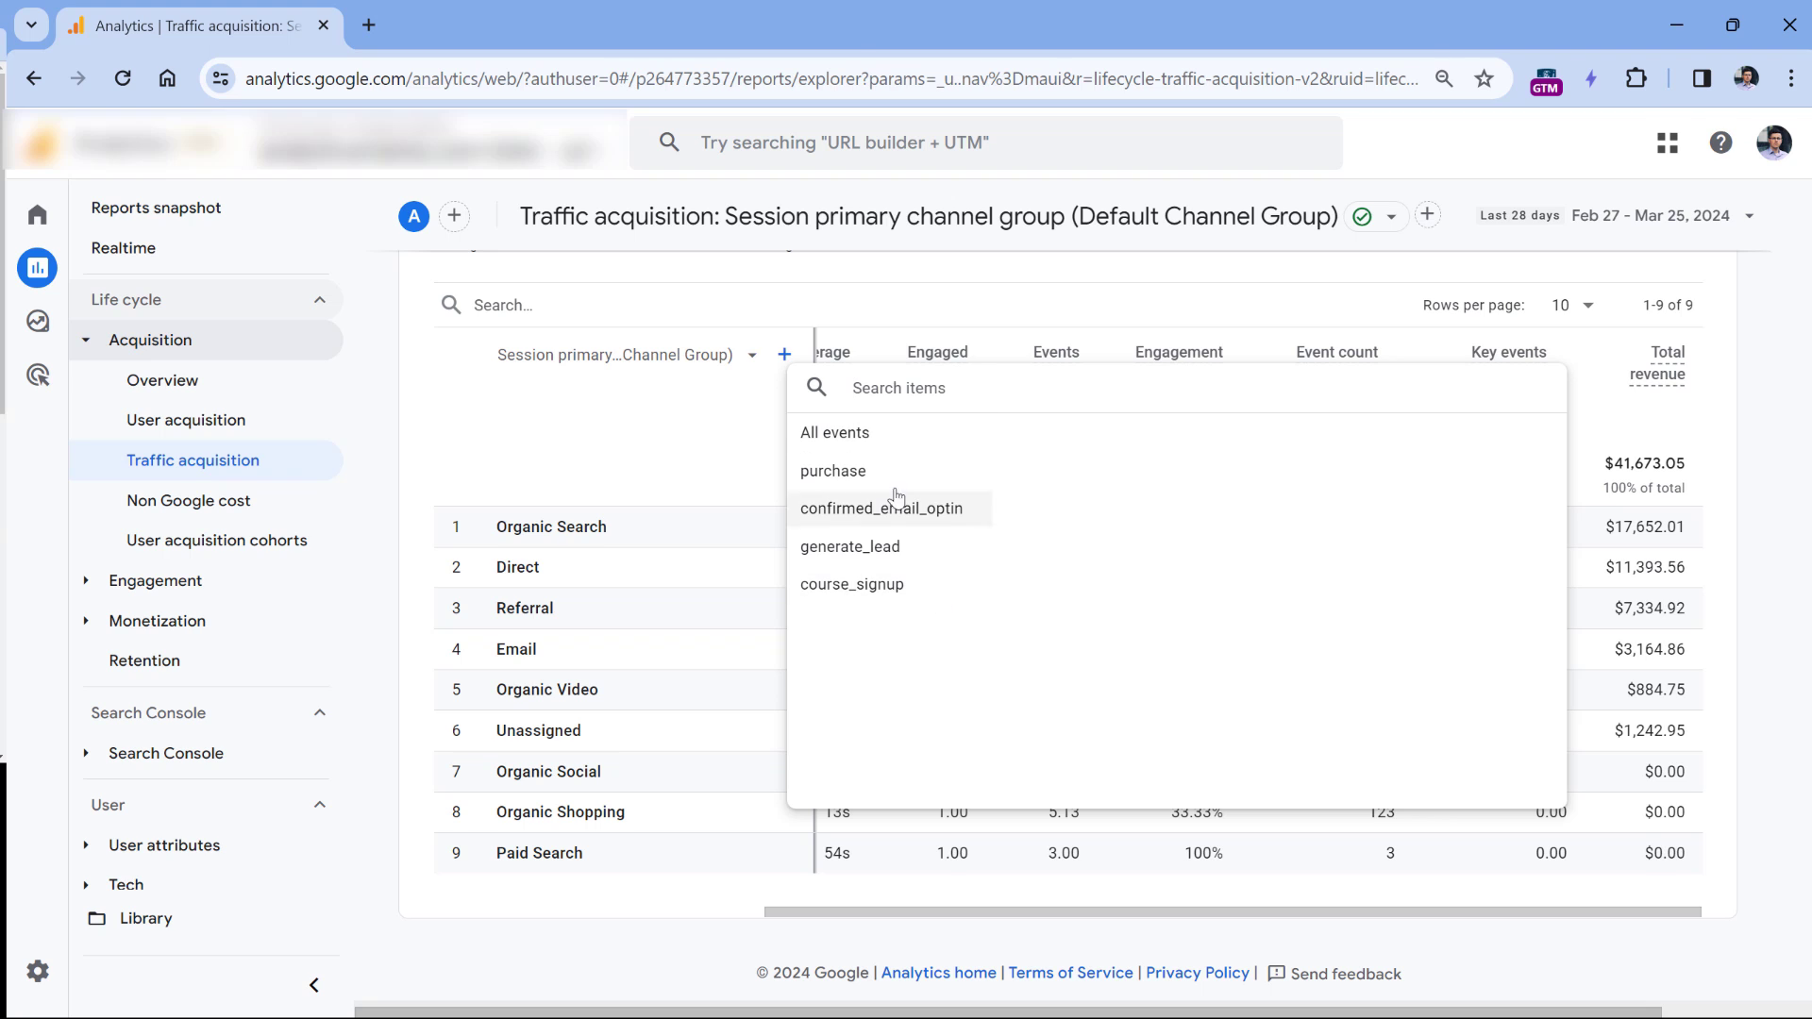
{"action": "left_click", "coordinate": [935, 219]}
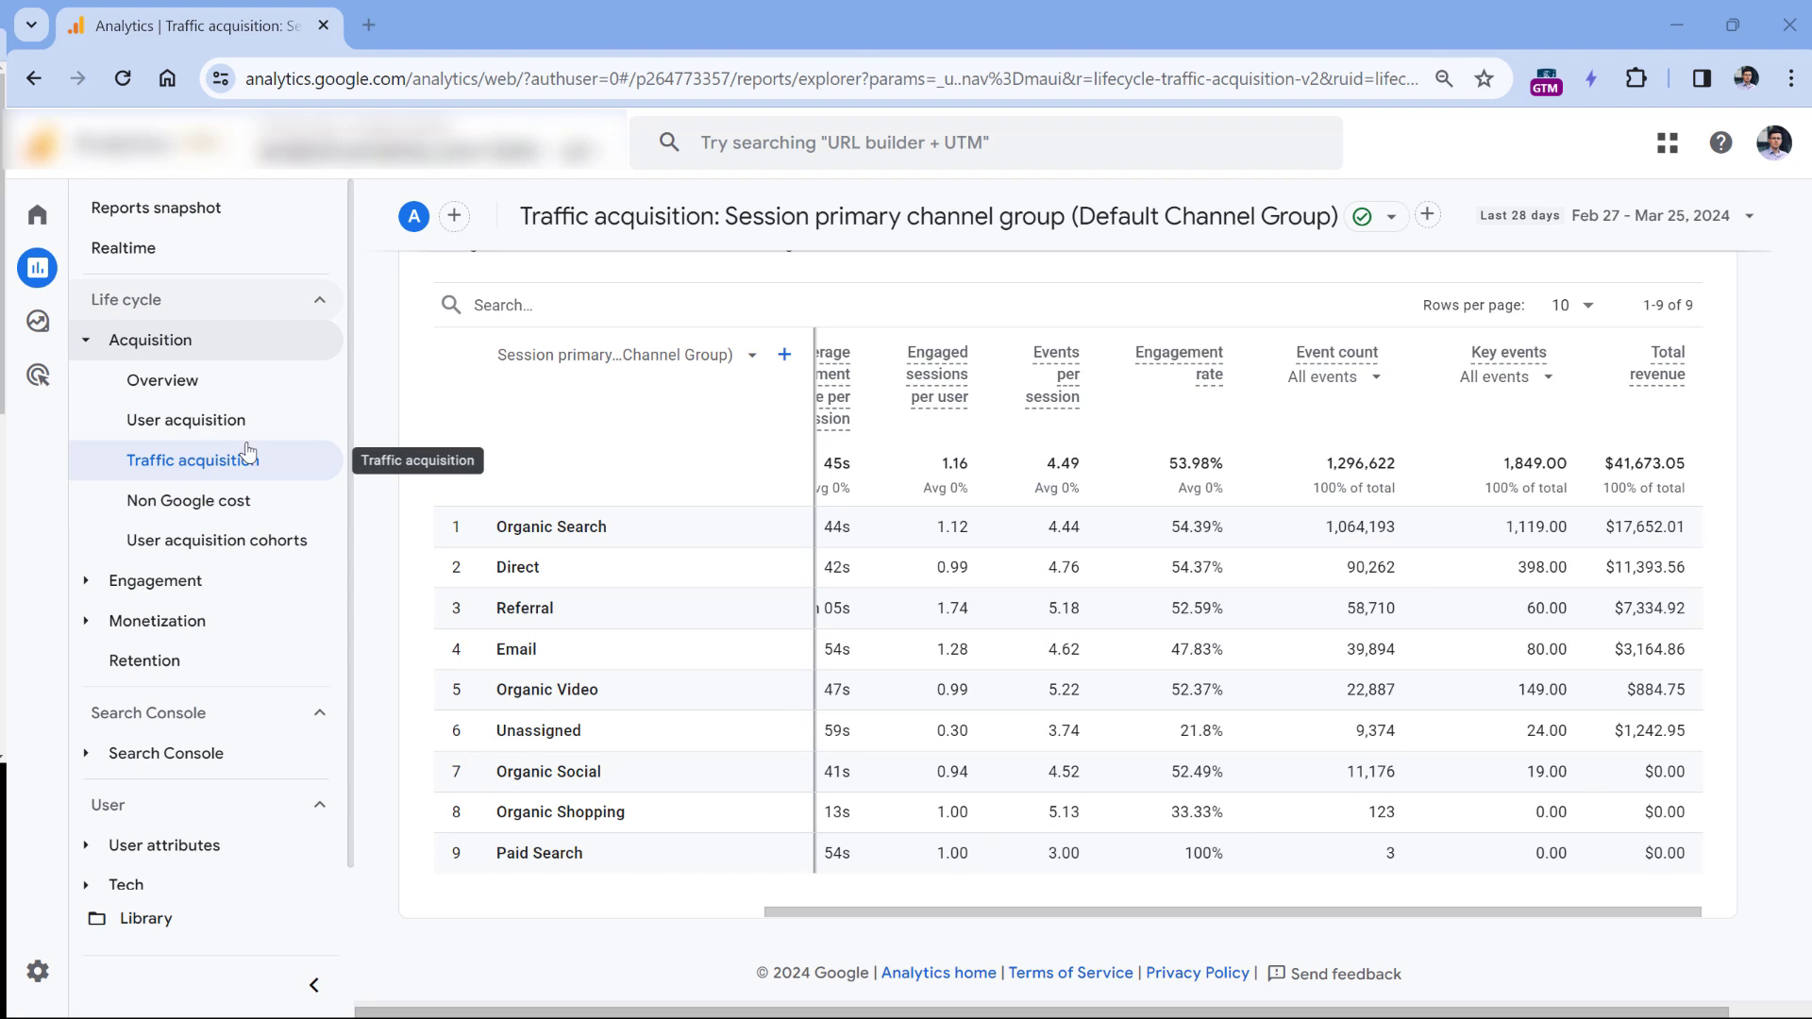
{"action": "scroll", "coordinate": [1330, 365], "scroll_direction": "up", "scroll_amount": 5}
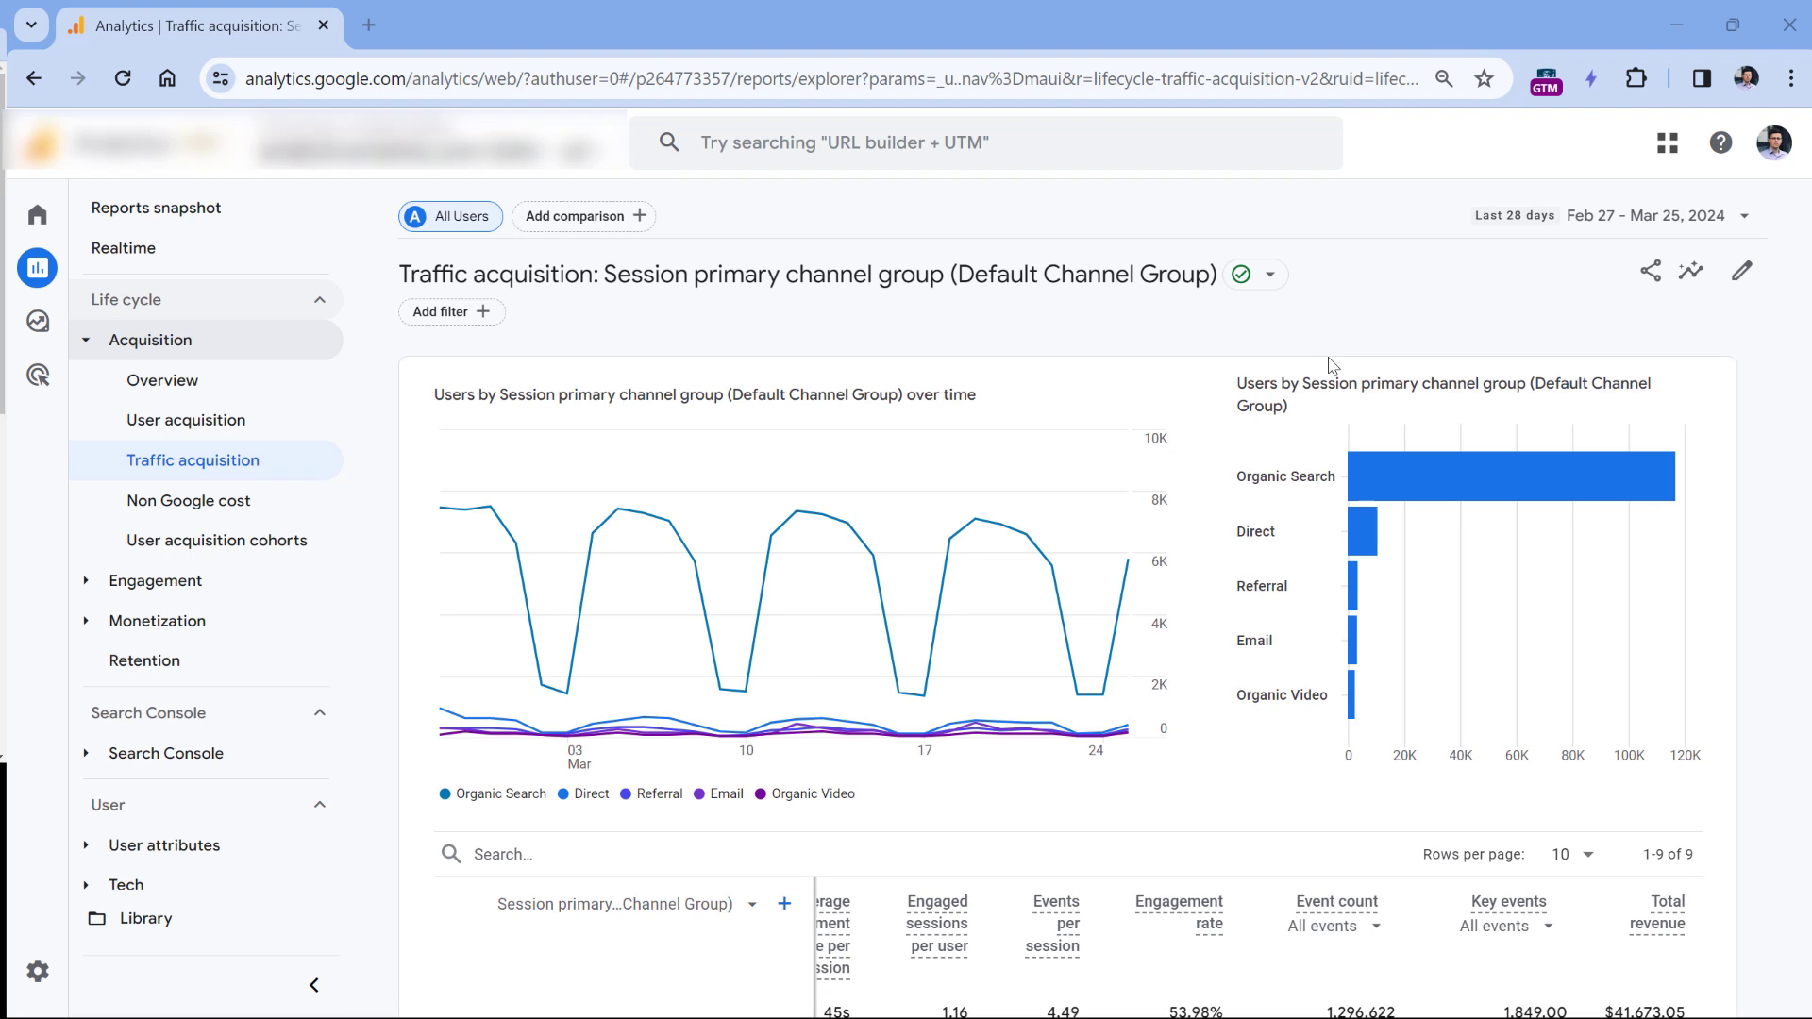
Add the Session key event rate metric to the Traffic acquisition report, directly below Key events, and apply.
{"action": "left_click", "coordinate": [1742, 276]}
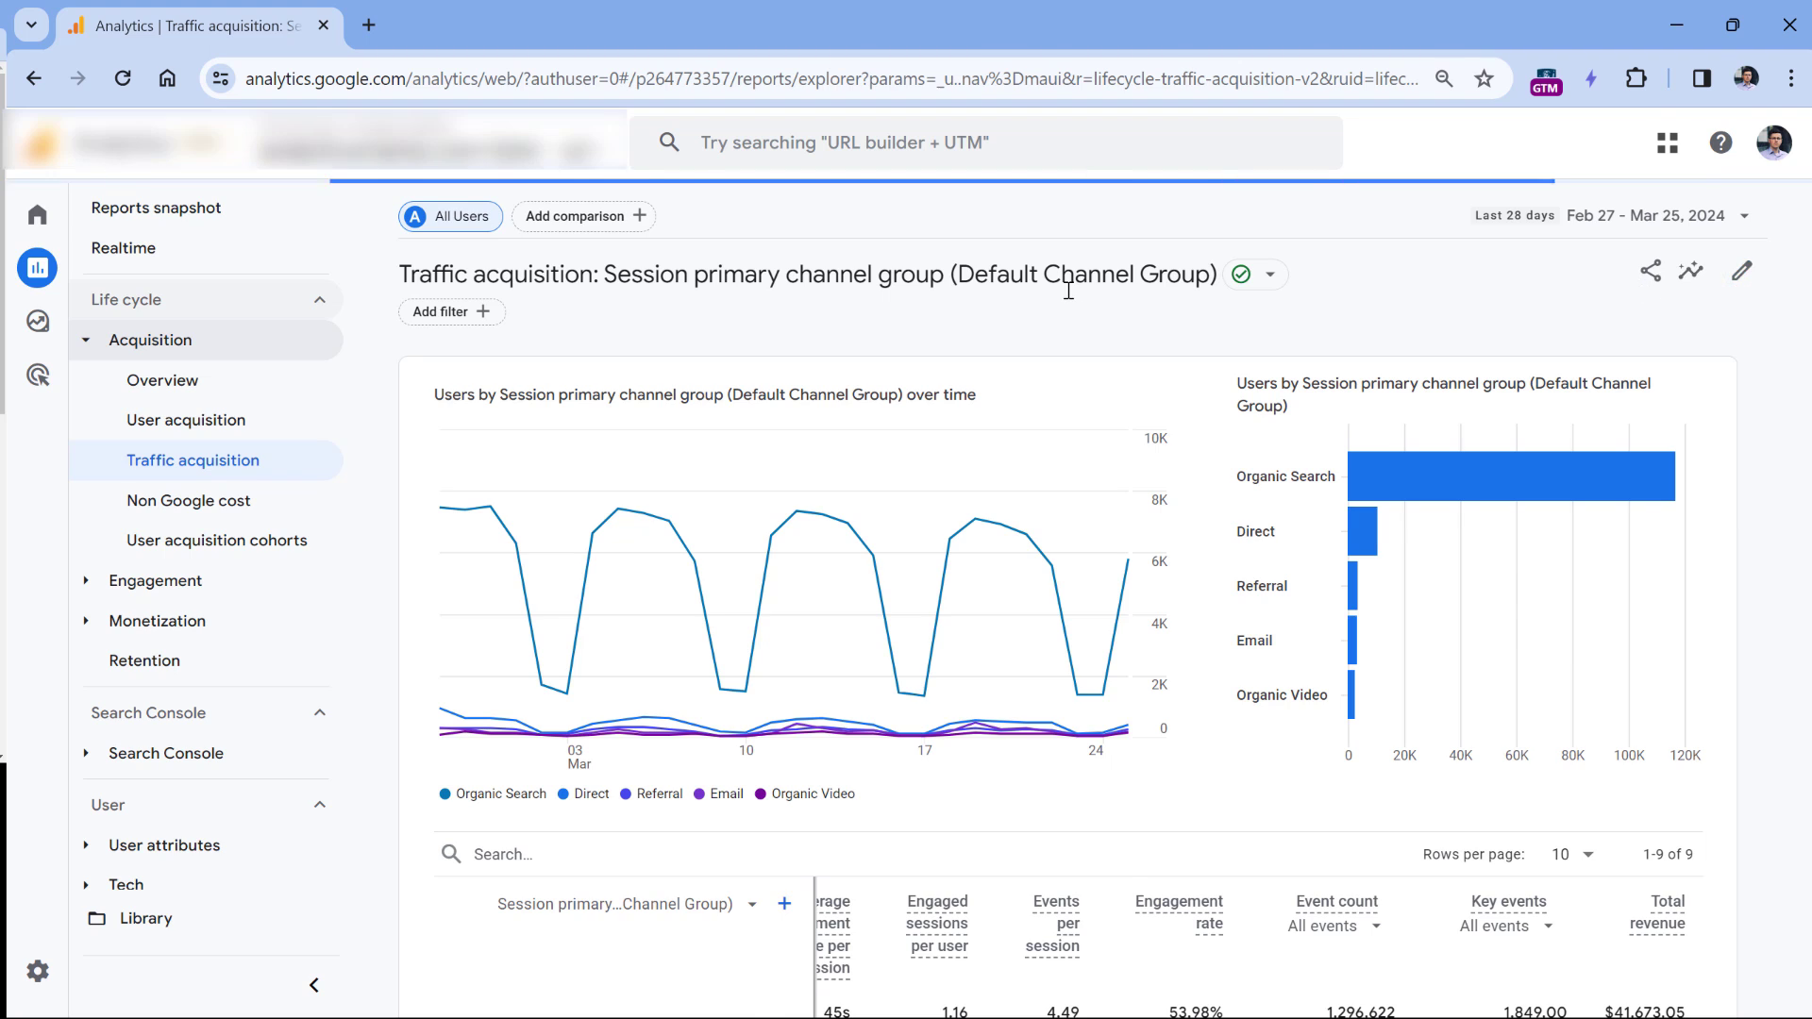
{"action": "left_click", "coordinate": [1637, 365]}
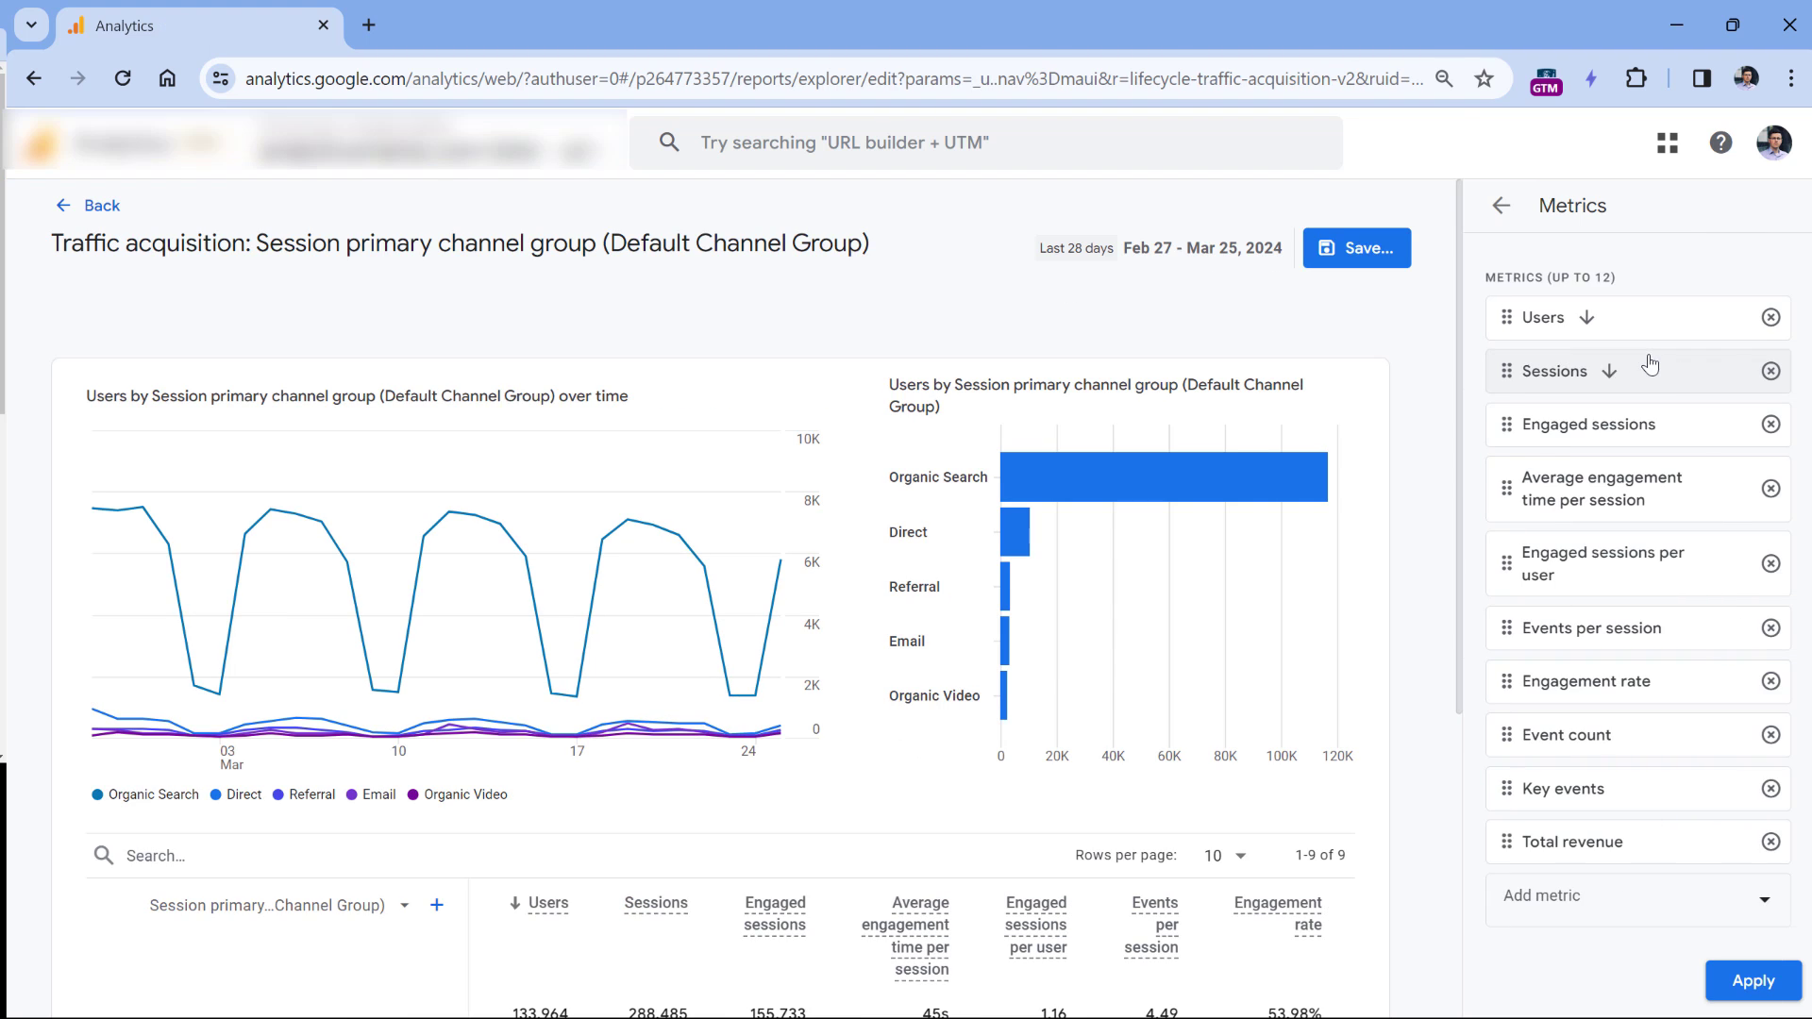
{"action": "left_click", "coordinate": [1566, 866]}
{"action": "type", "text": "key event"}
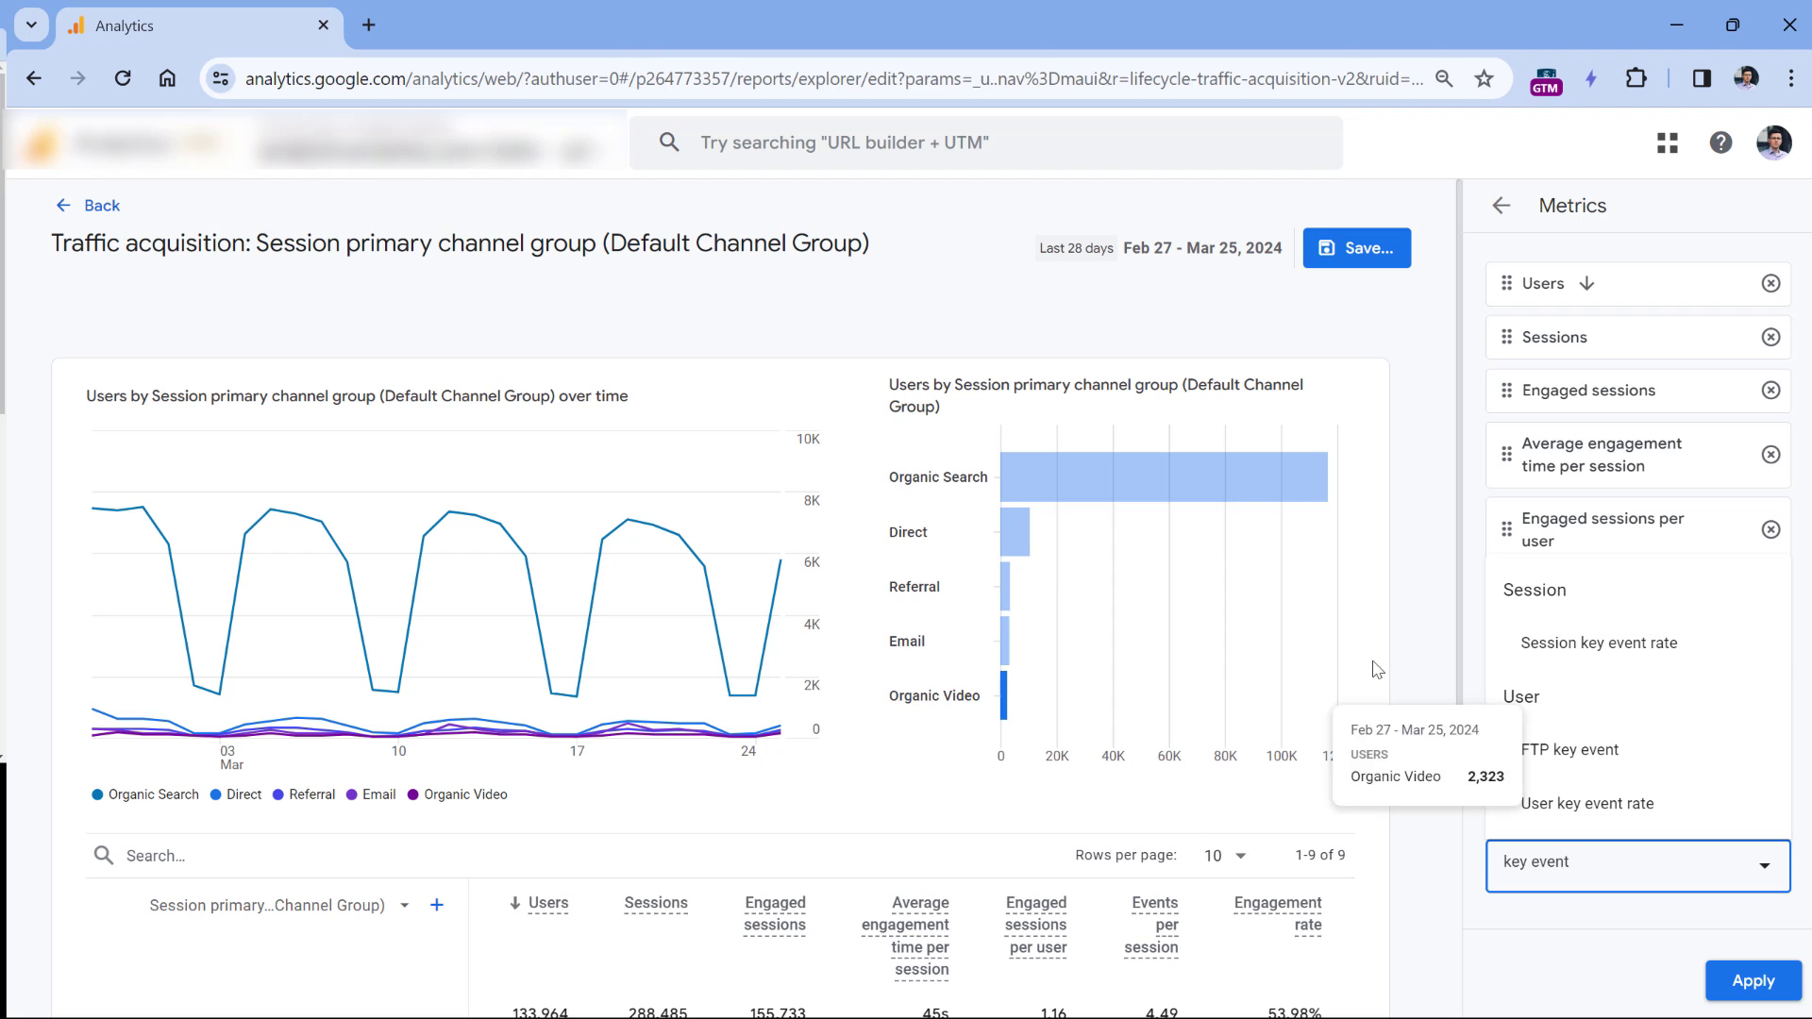
{"action": "left_click", "coordinate": [1625, 653]}
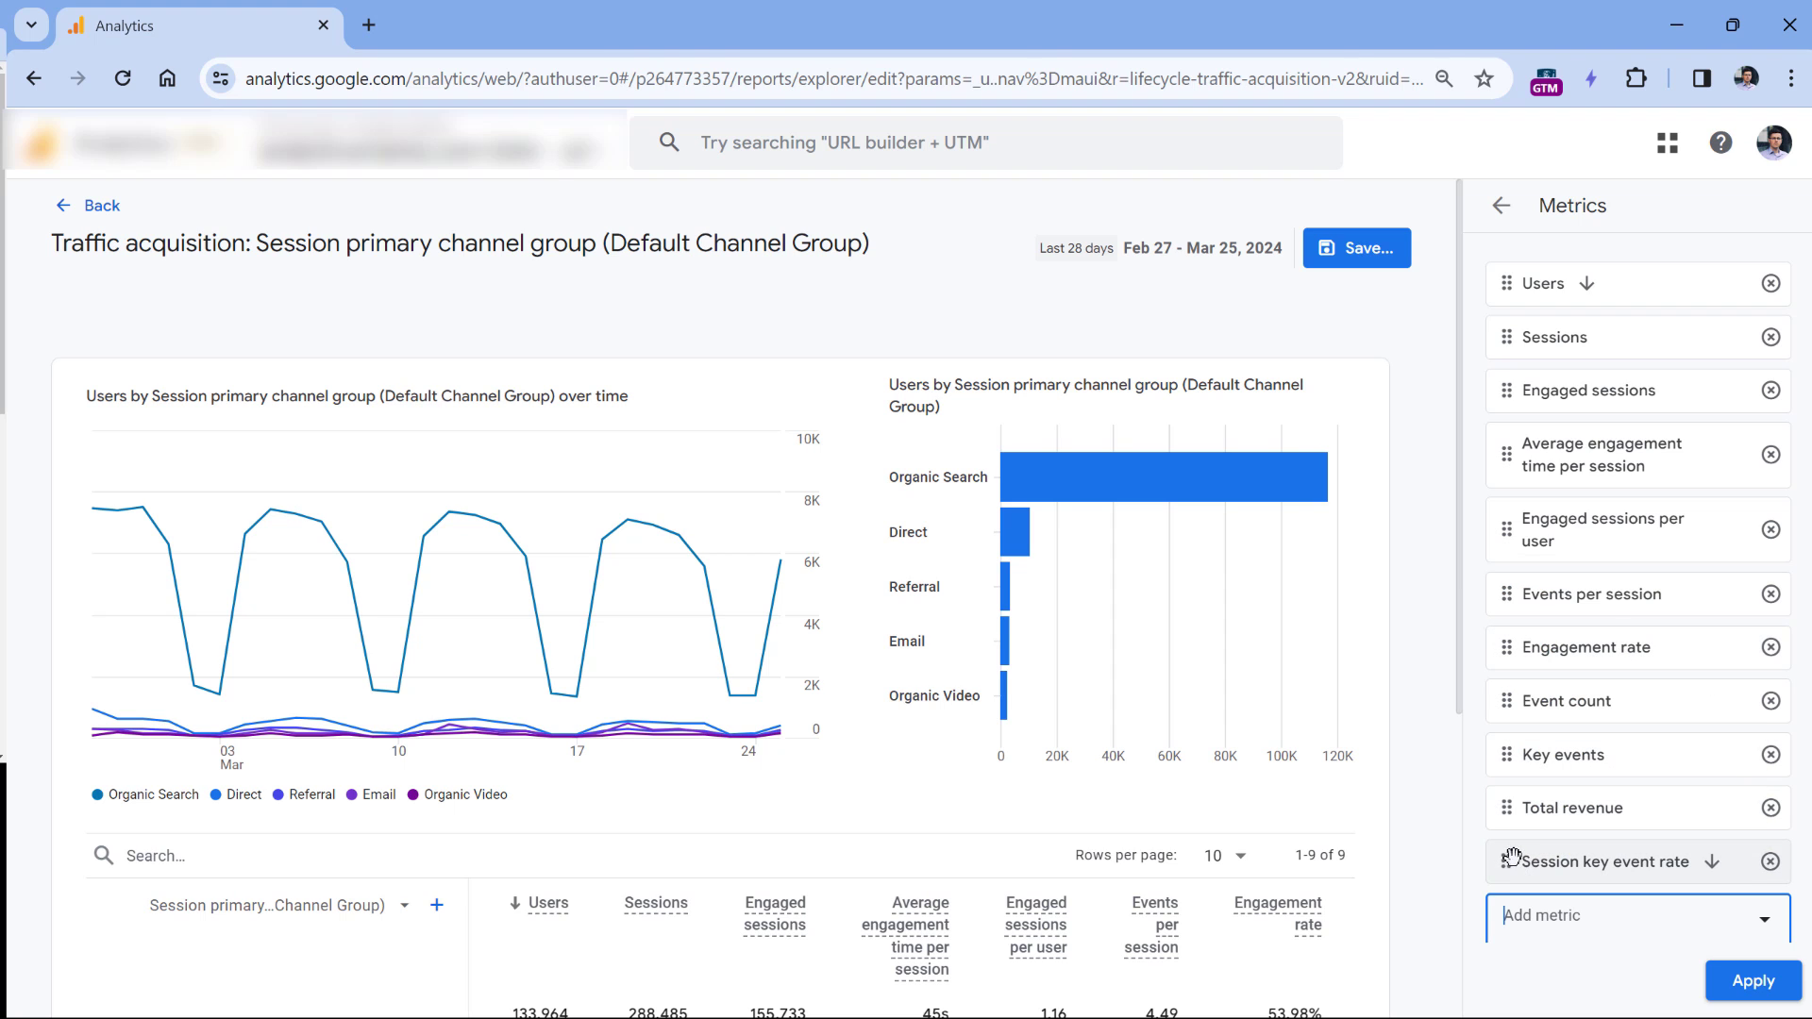
{"action": "left_click_drag", "start_coordinate": [1507, 860], "coordinate": [1511, 804]}
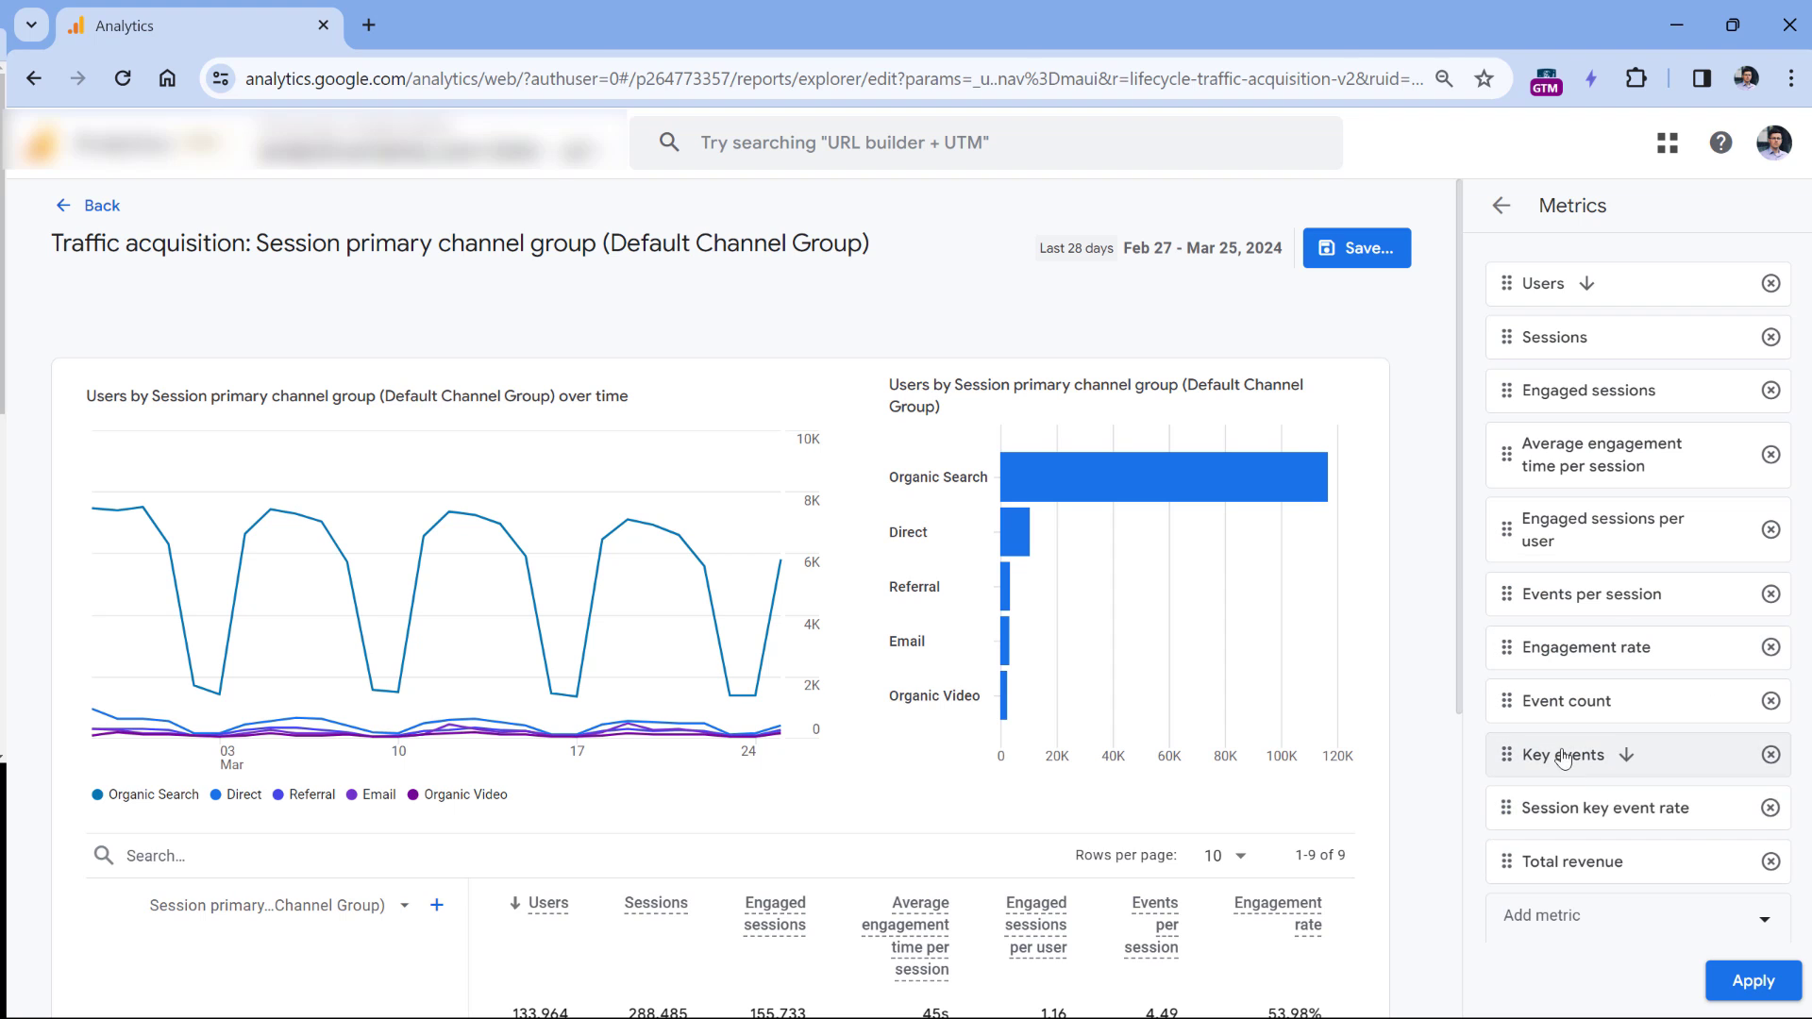
{"action": "left_click", "coordinate": [1753, 982]}
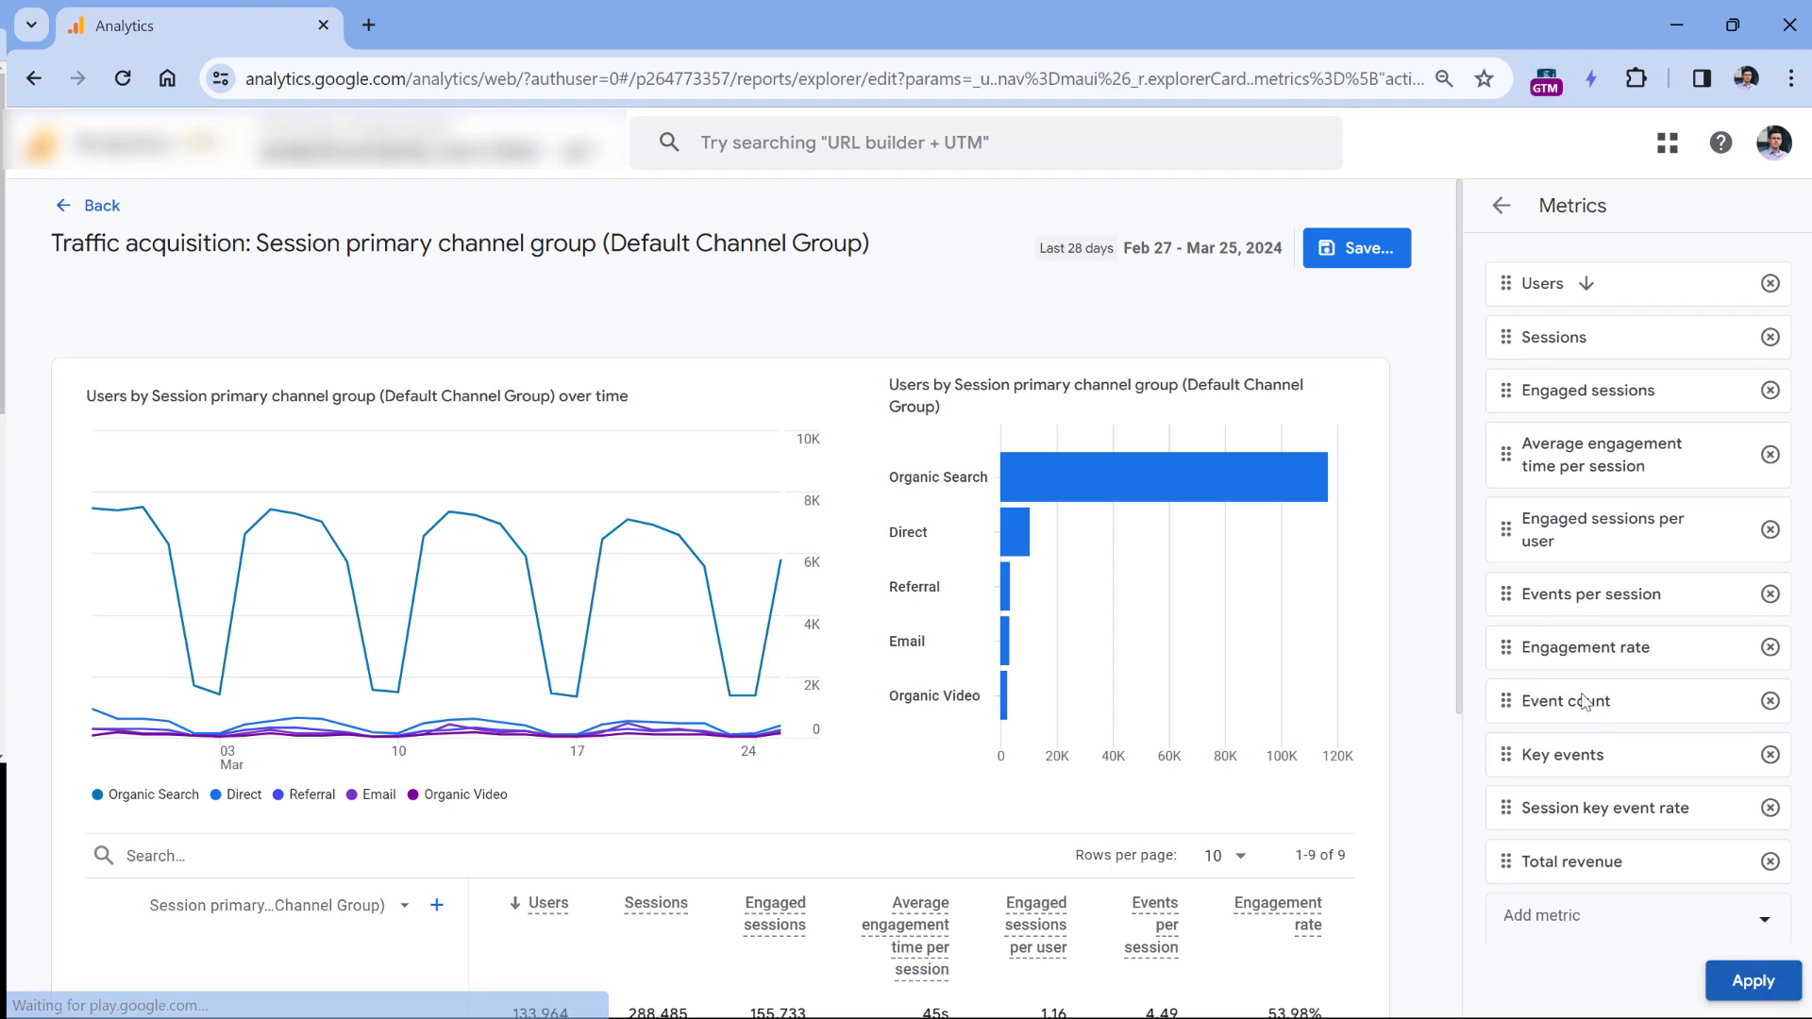
Save the customization as changes to the current Traffic acquisition report.
{"action": "left_click", "coordinate": [1367, 248]}
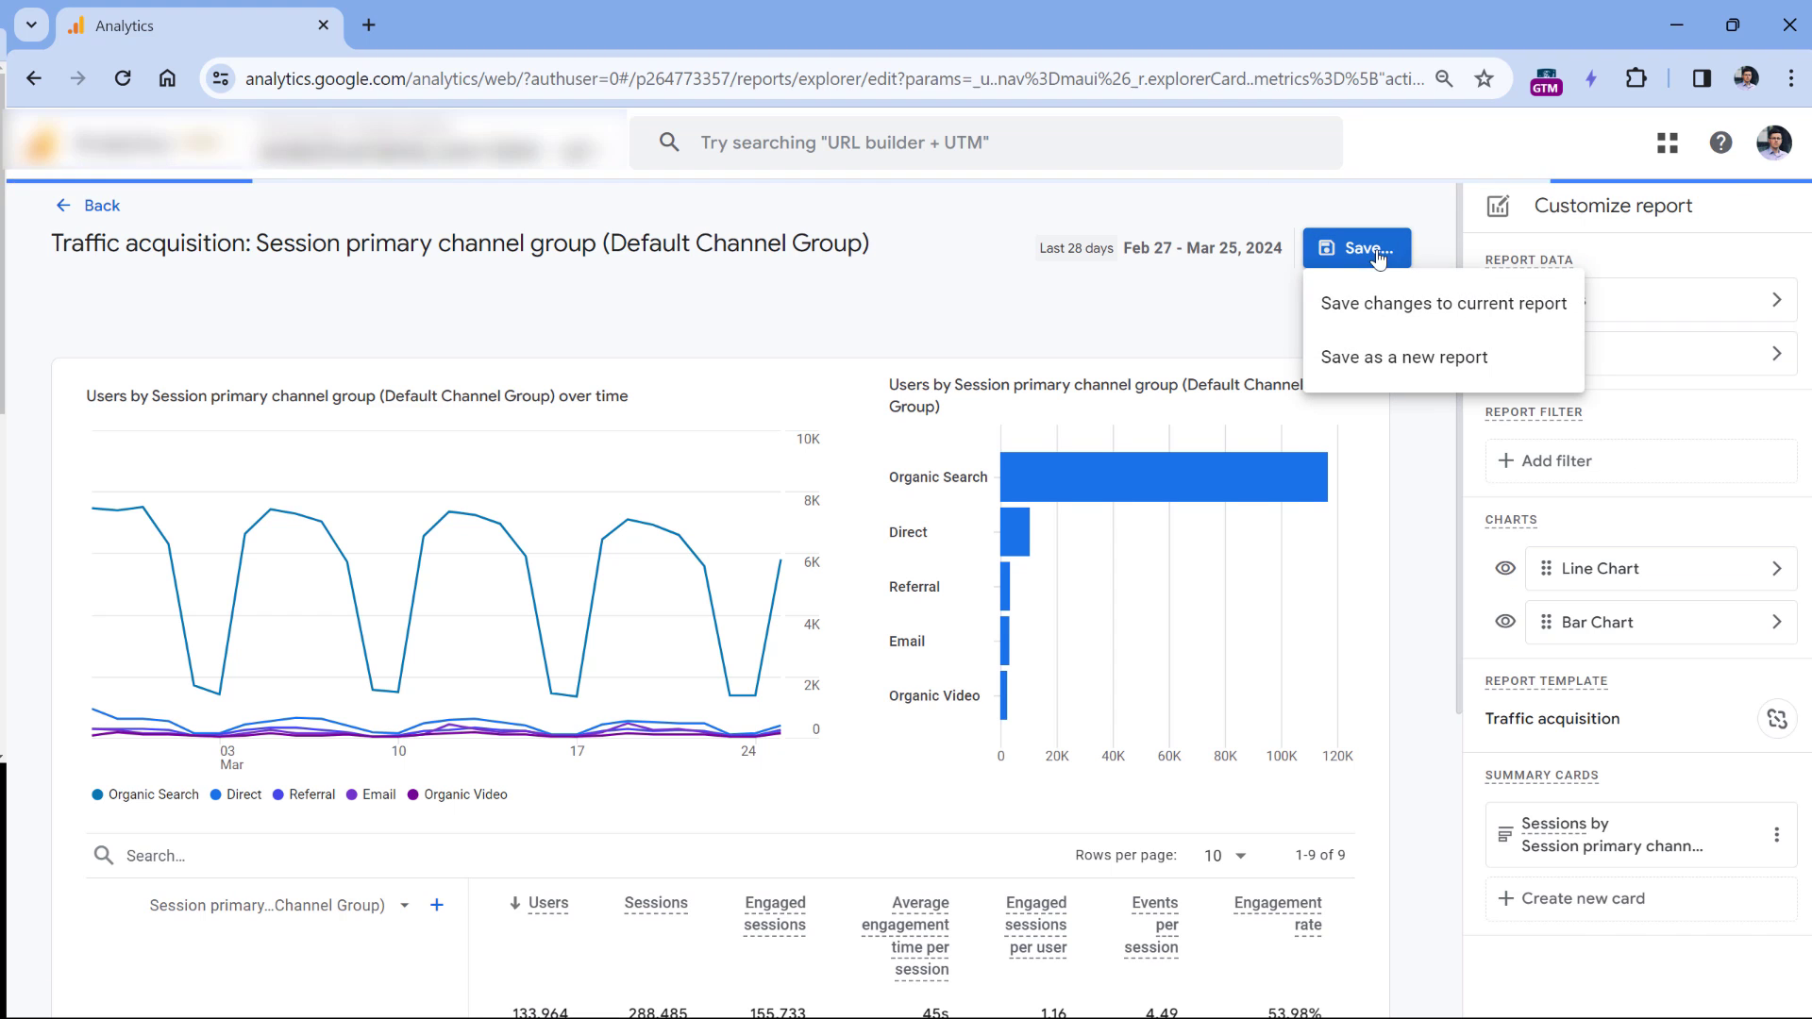
{"action": "left_click", "coordinate": [1452, 312]}
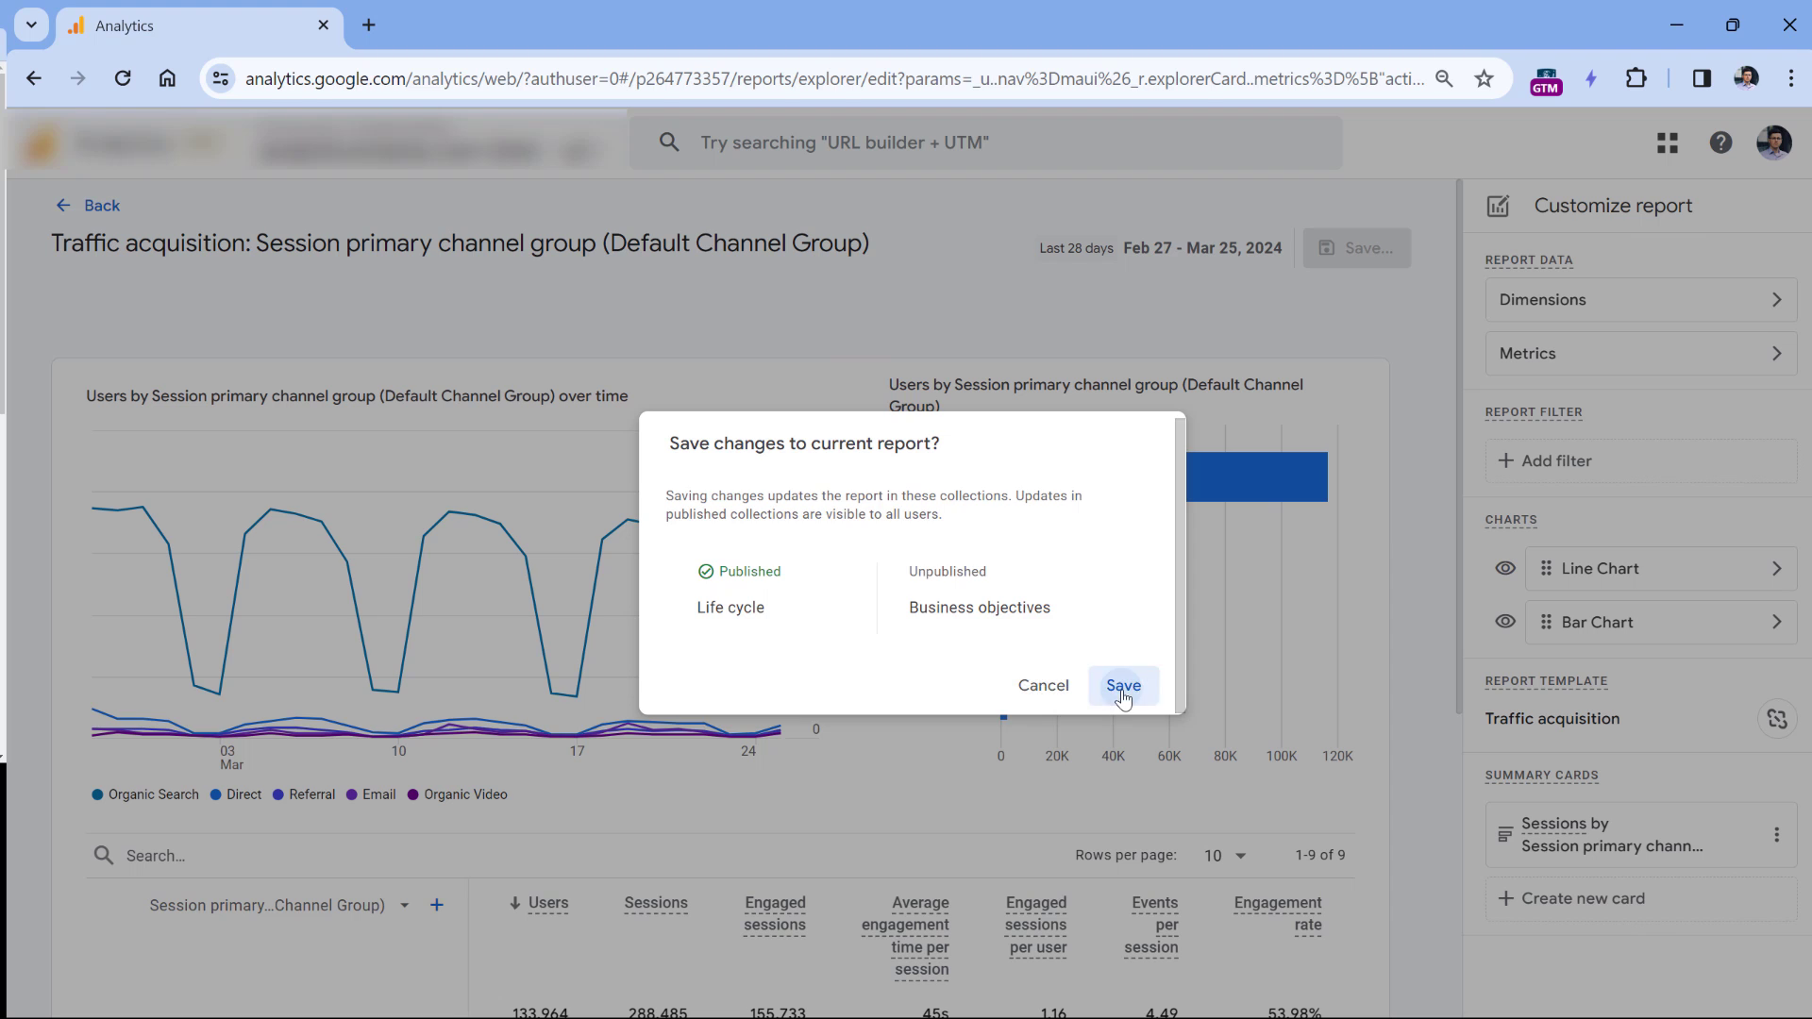
{"action": "left_click", "coordinate": [1123, 686]}
Return to the report and scroll to the new Session key event rate column (0.57% overall).
{"action": "left_click", "coordinate": [63, 209]}
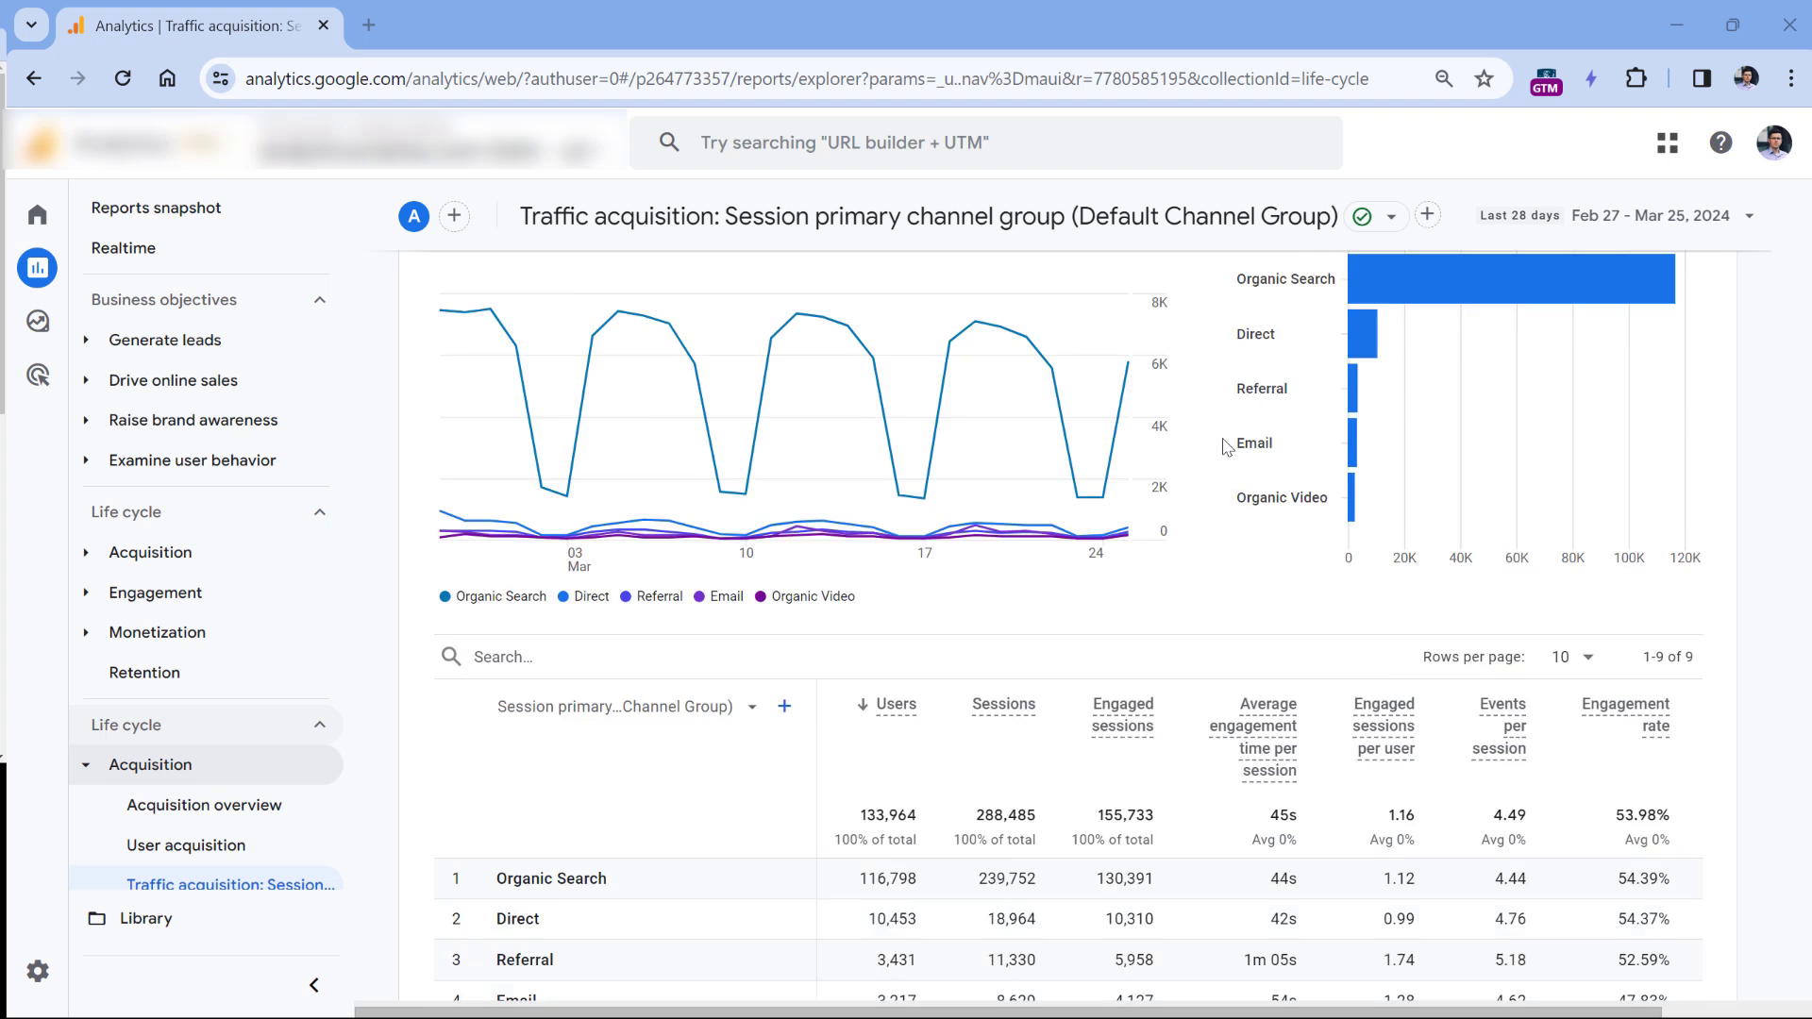
{"action": "scroll", "coordinate": [981, 849], "scroll_direction": "down", "scroll_amount": 3}
{"action": "left_click_drag", "start_coordinate": [982, 965], "coordinate": [1396, 966]}
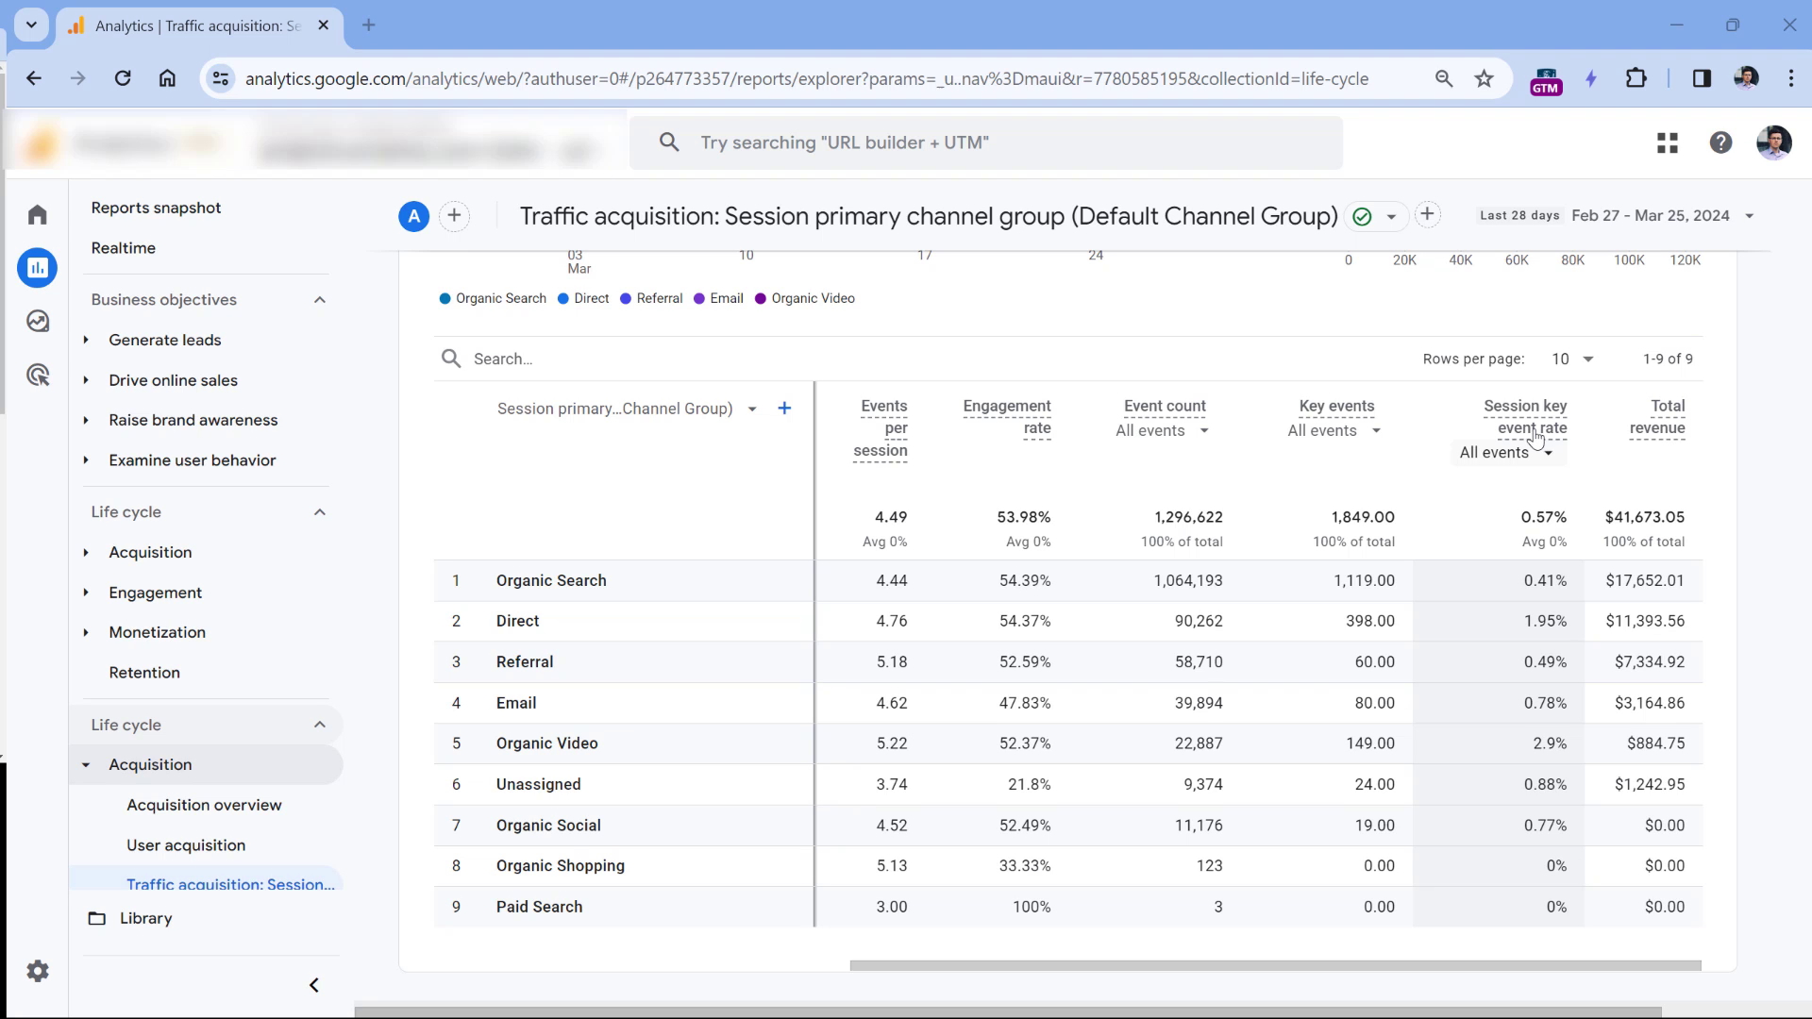
{"action": "mouse_move", "coordinate": [54, 337]}
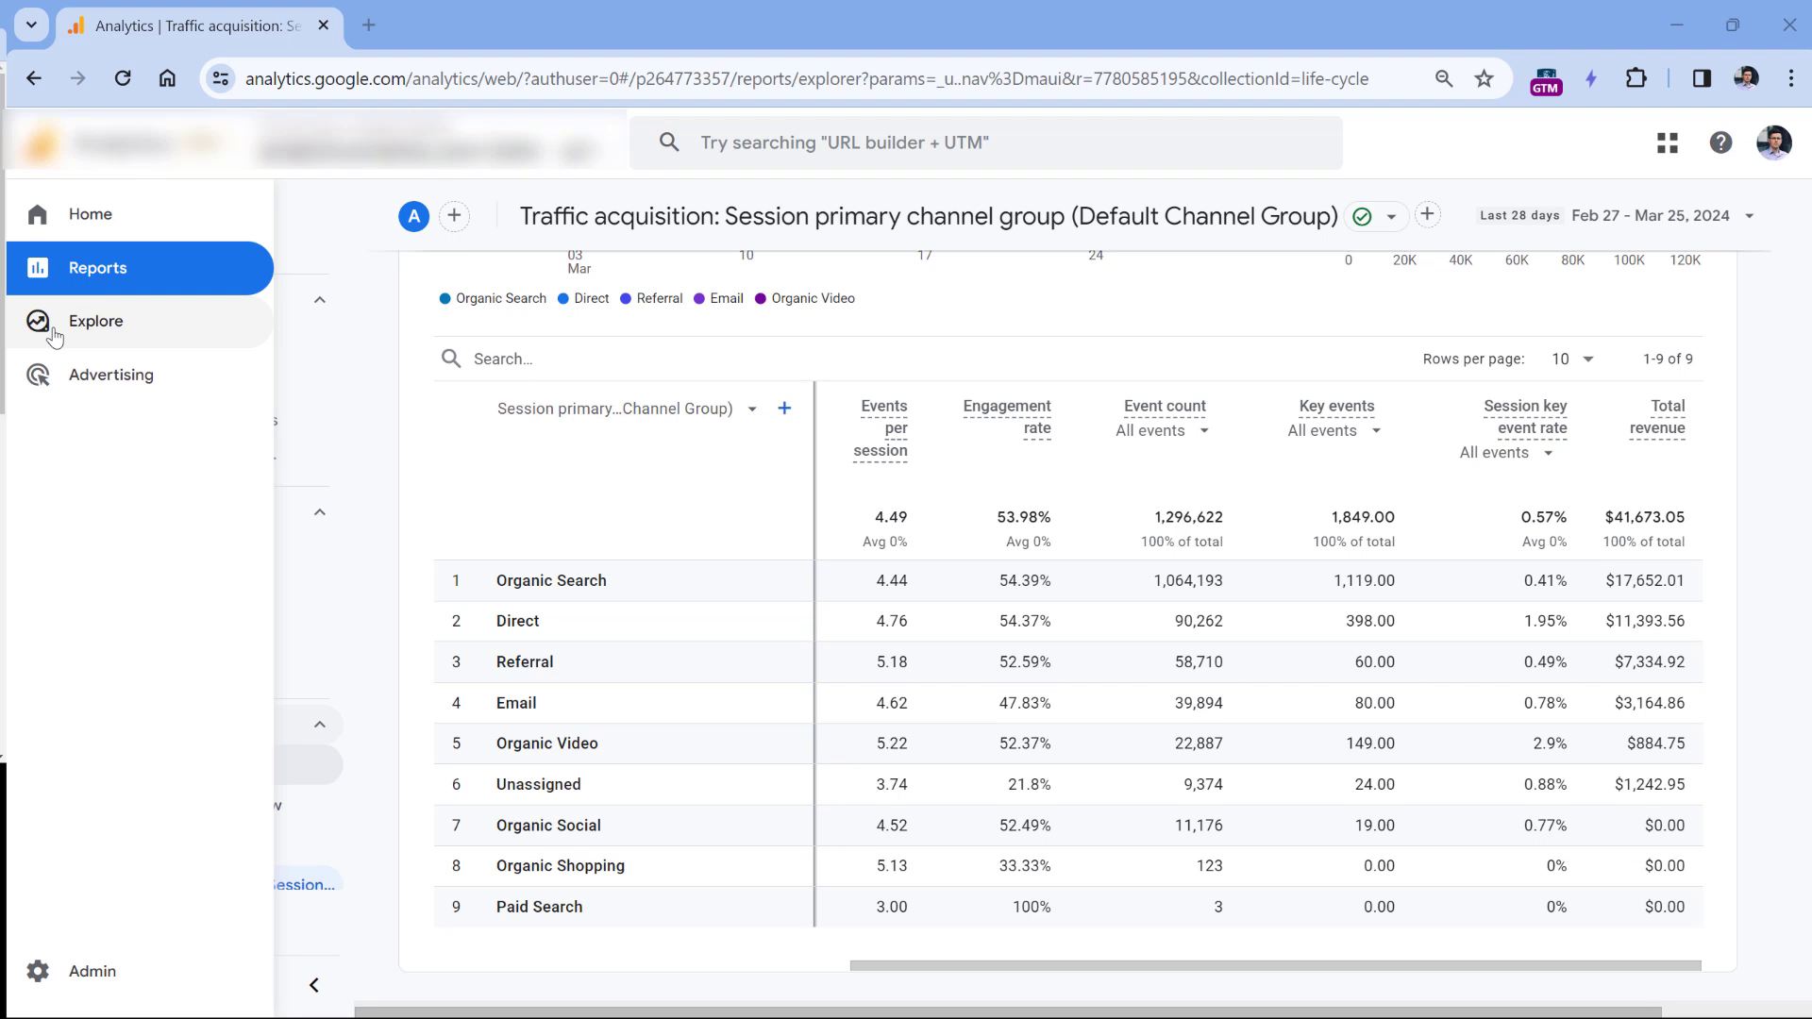
Start a blank exploration and import the Session source / medium dimension.
{"action": "left_click", "coordinate": [54, 334]}
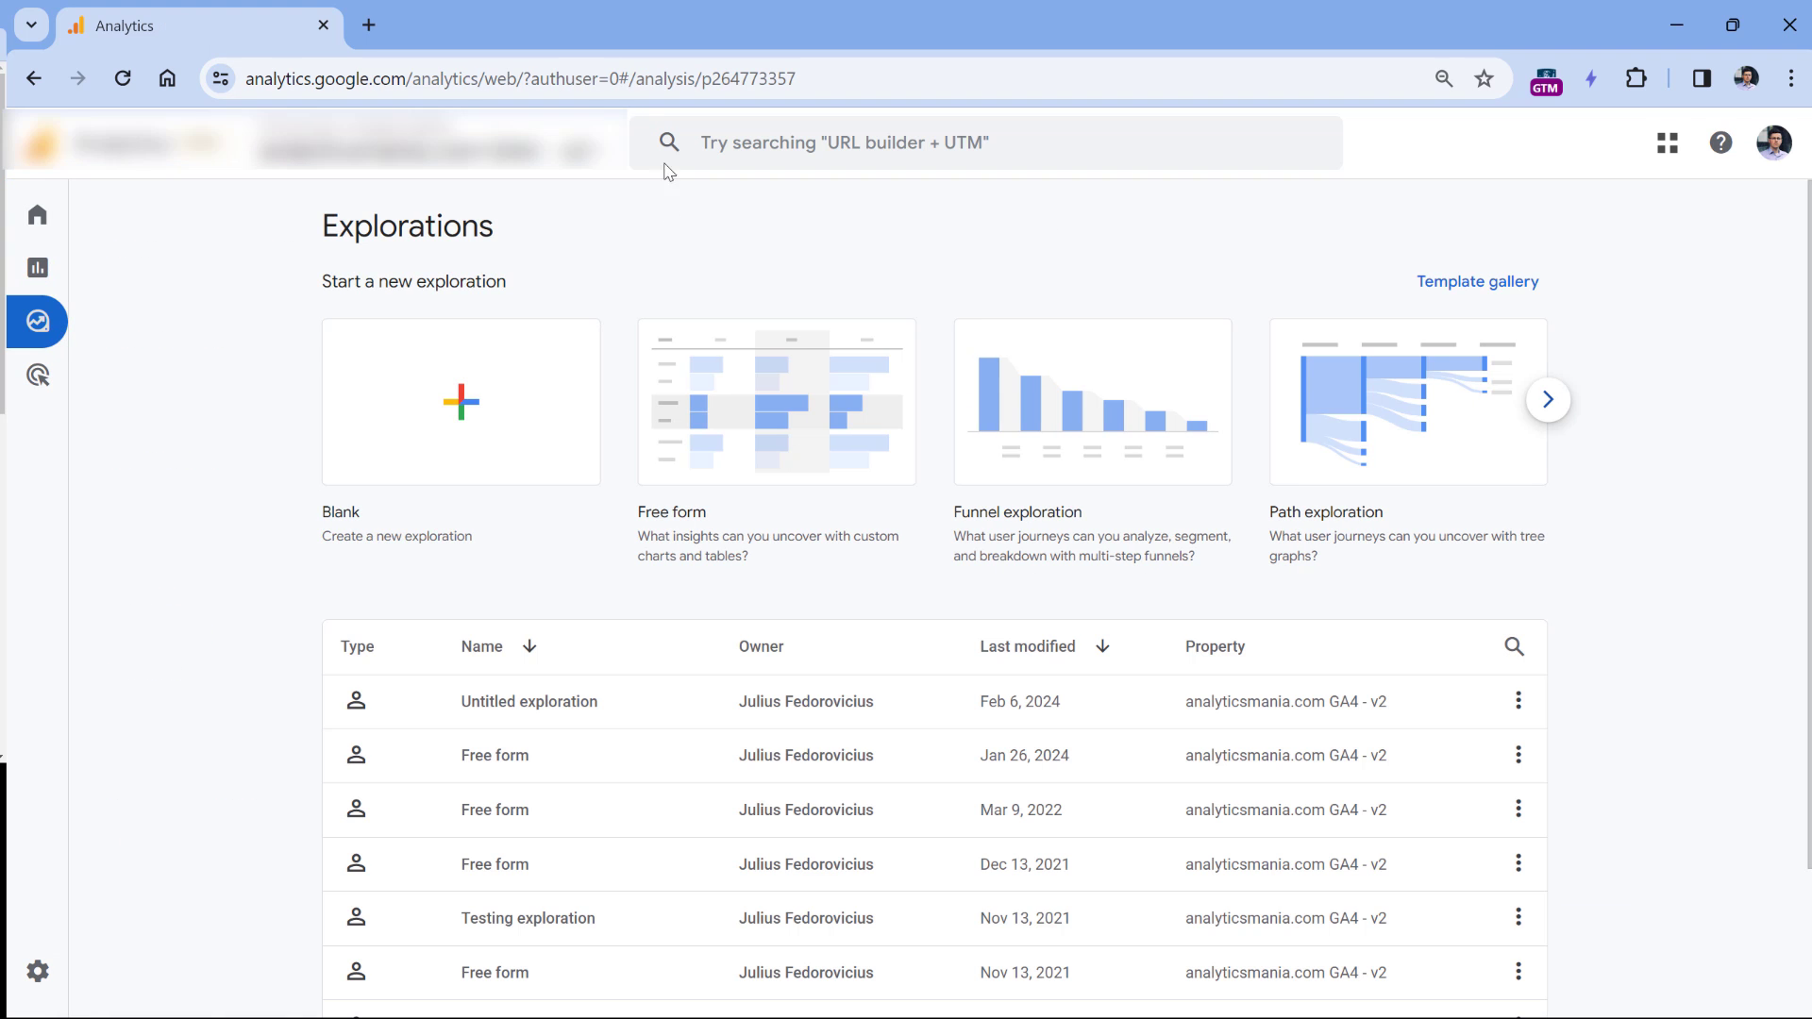
{"action": "left_click", "coordinate": [462, 415]}
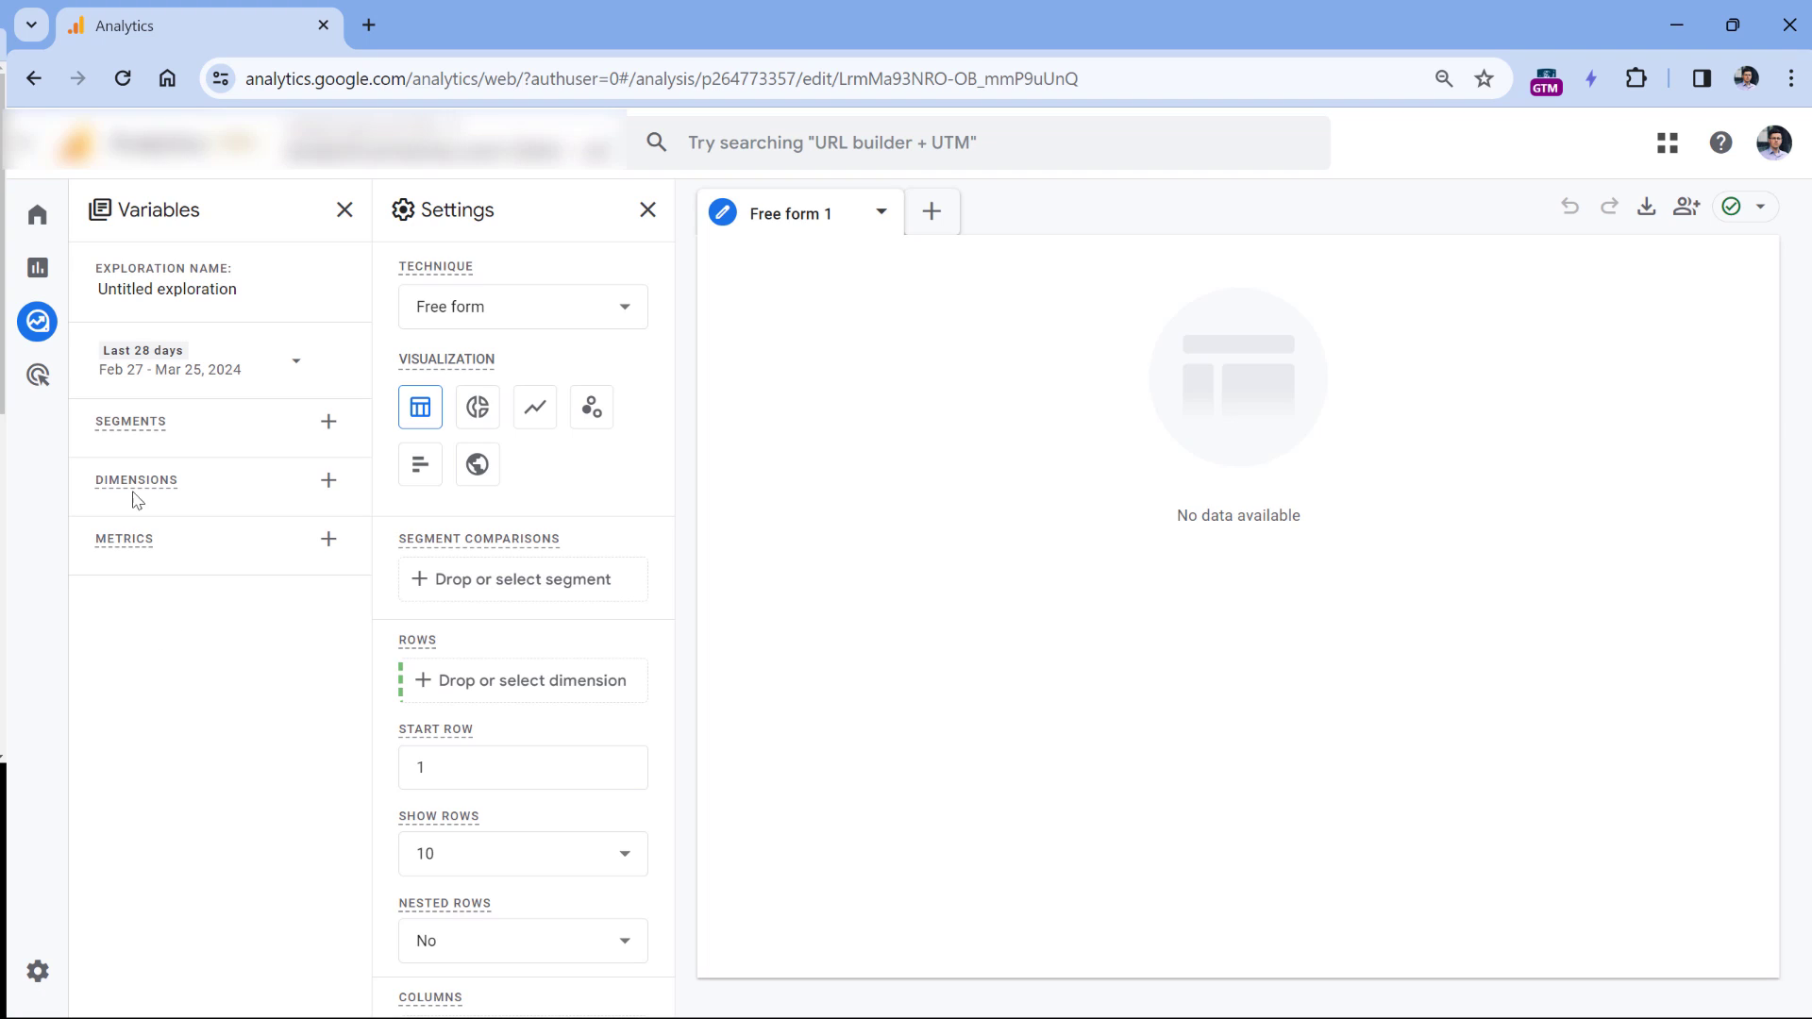
{"action": "left_click", "coordinate": [328, 481]}
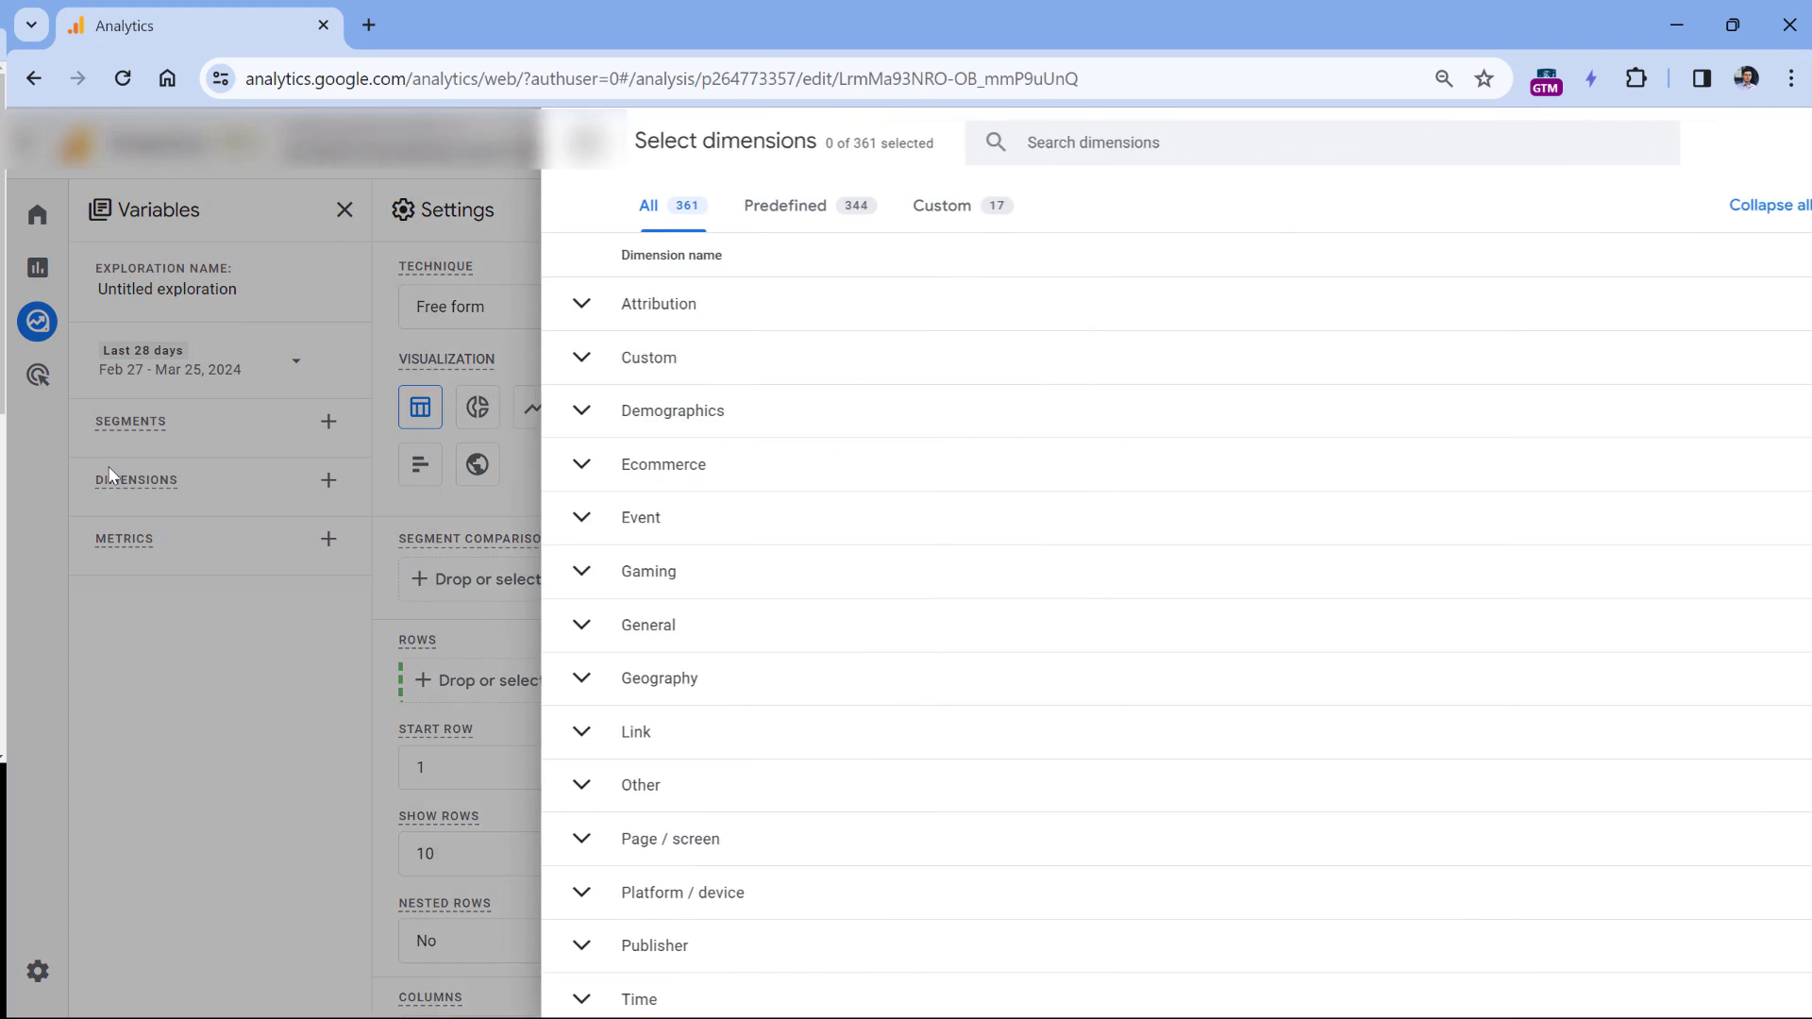
{"action": "type", "text": "s"}
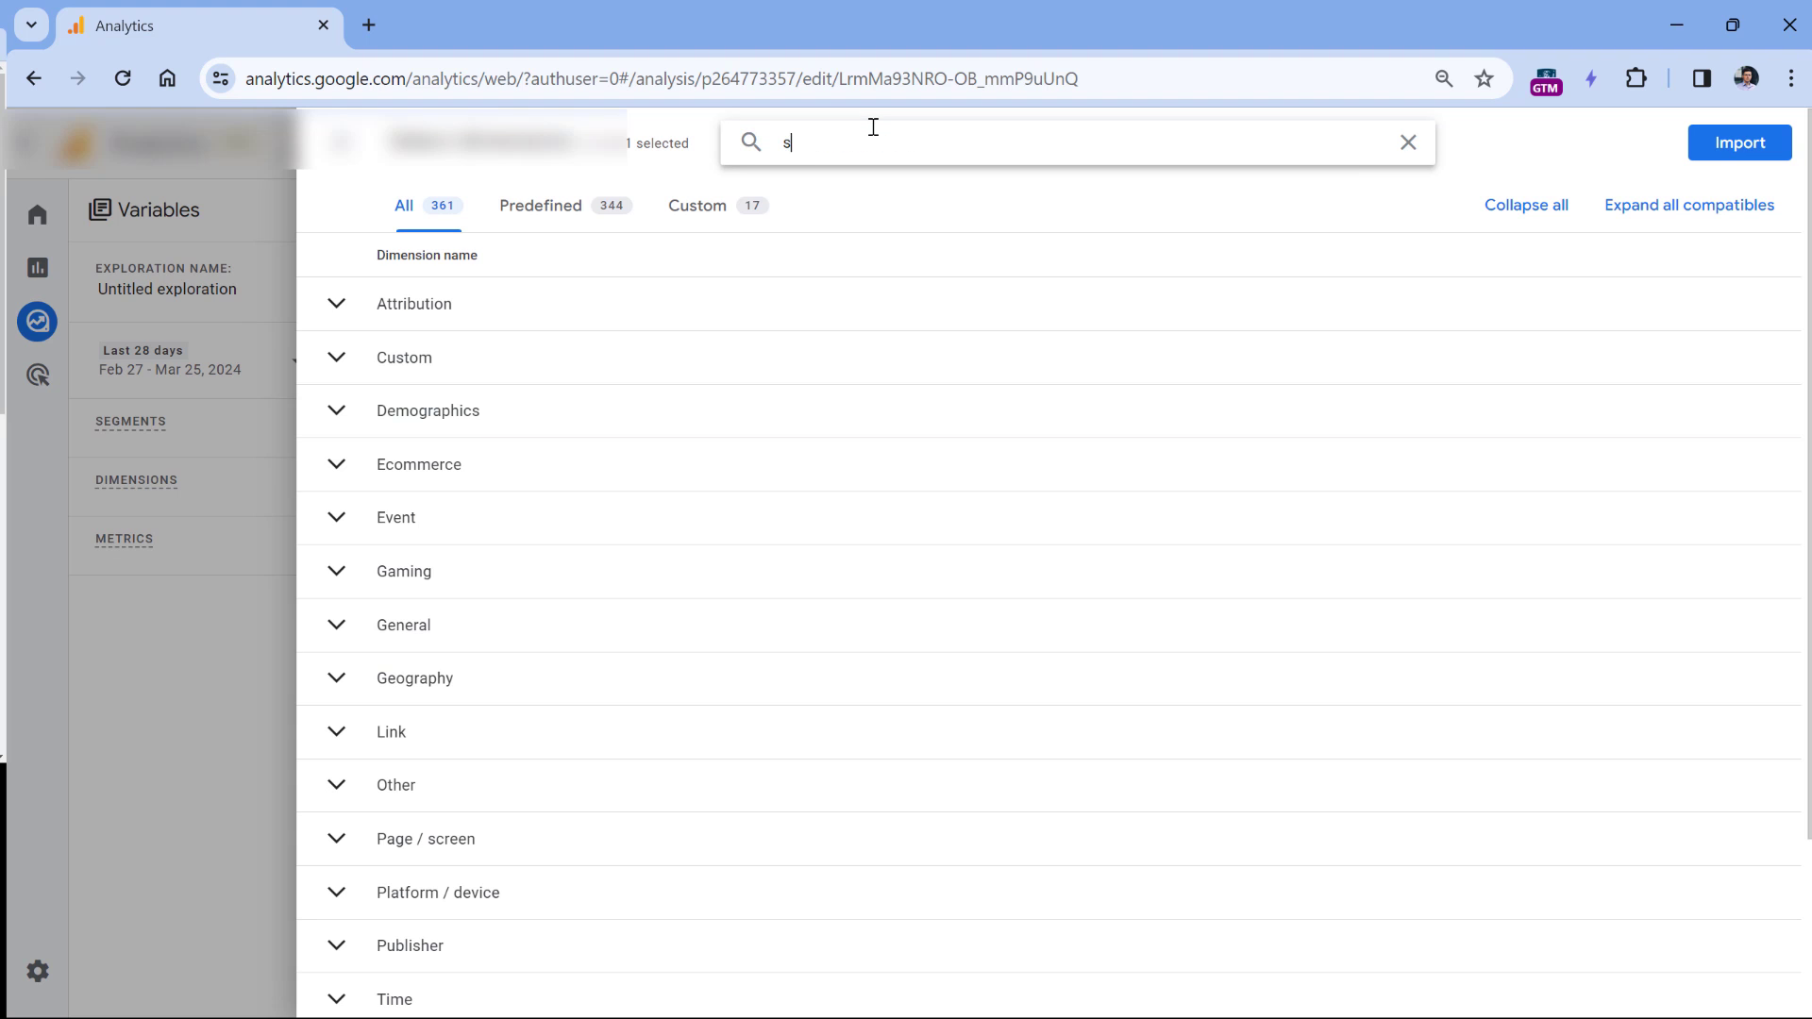
{"action": "type", "text": "ession sour"}
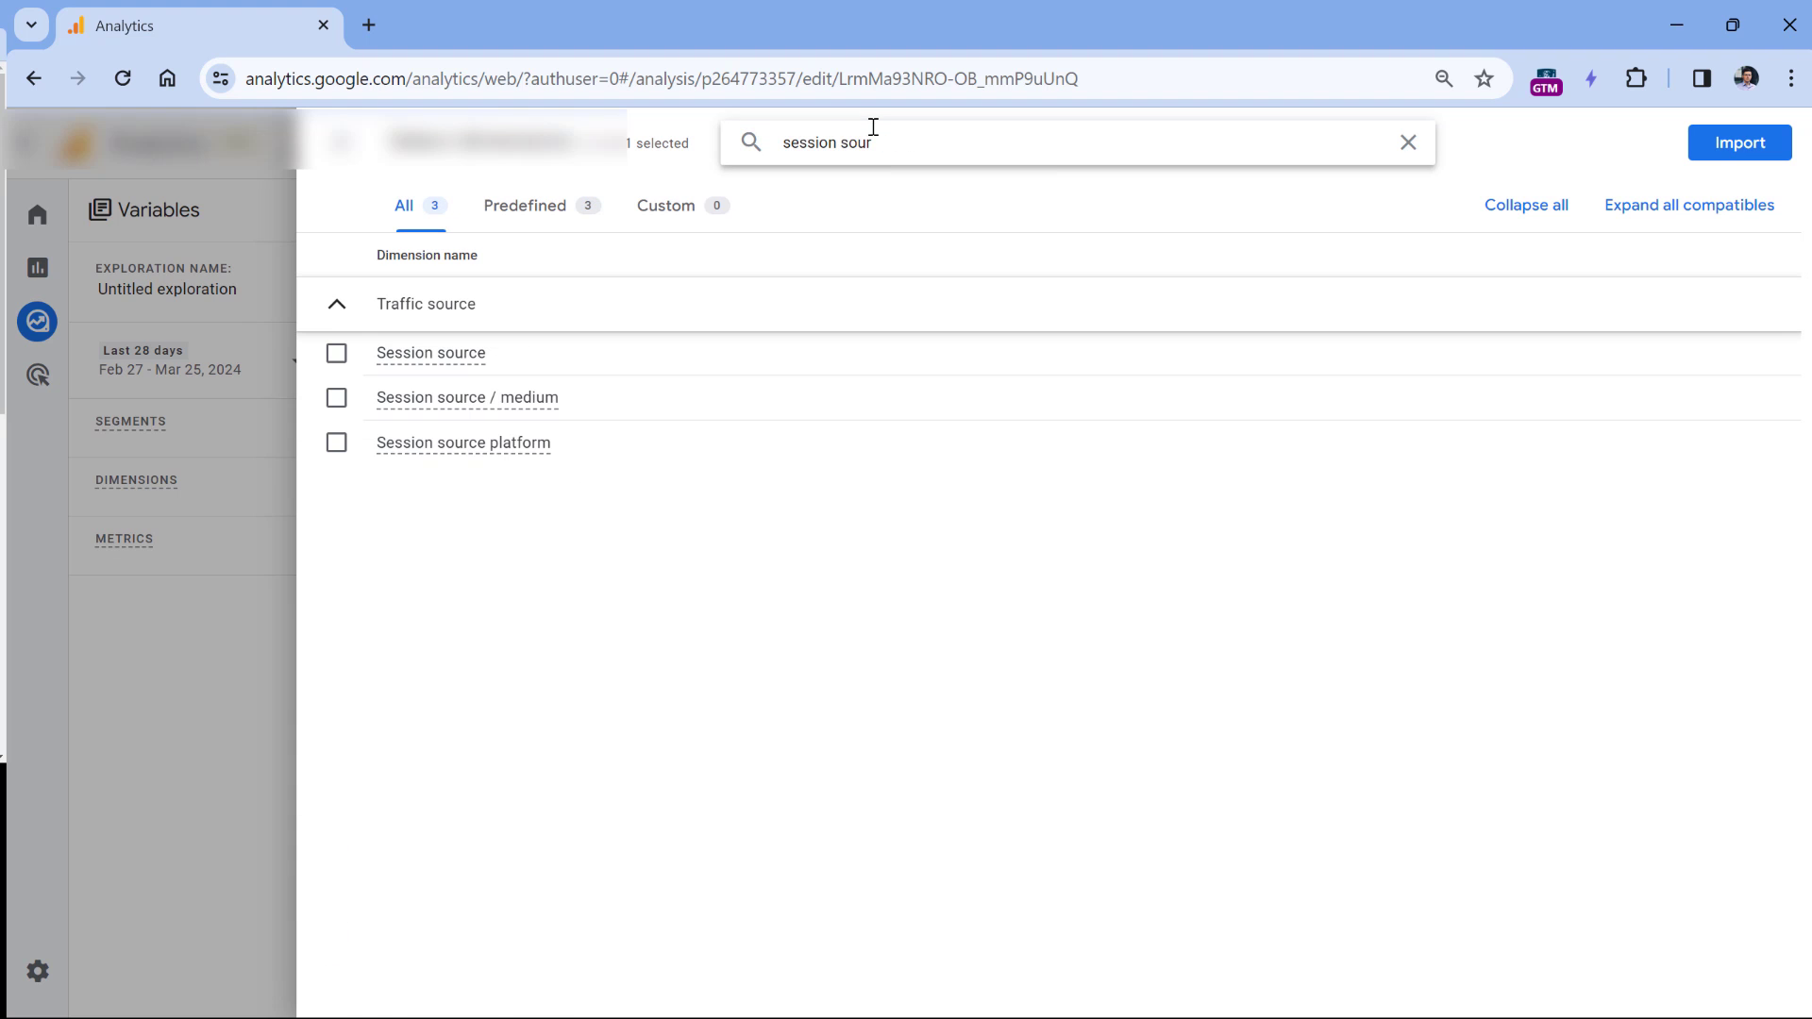
{"action": "left_click", "coordinate": [335, 397]}
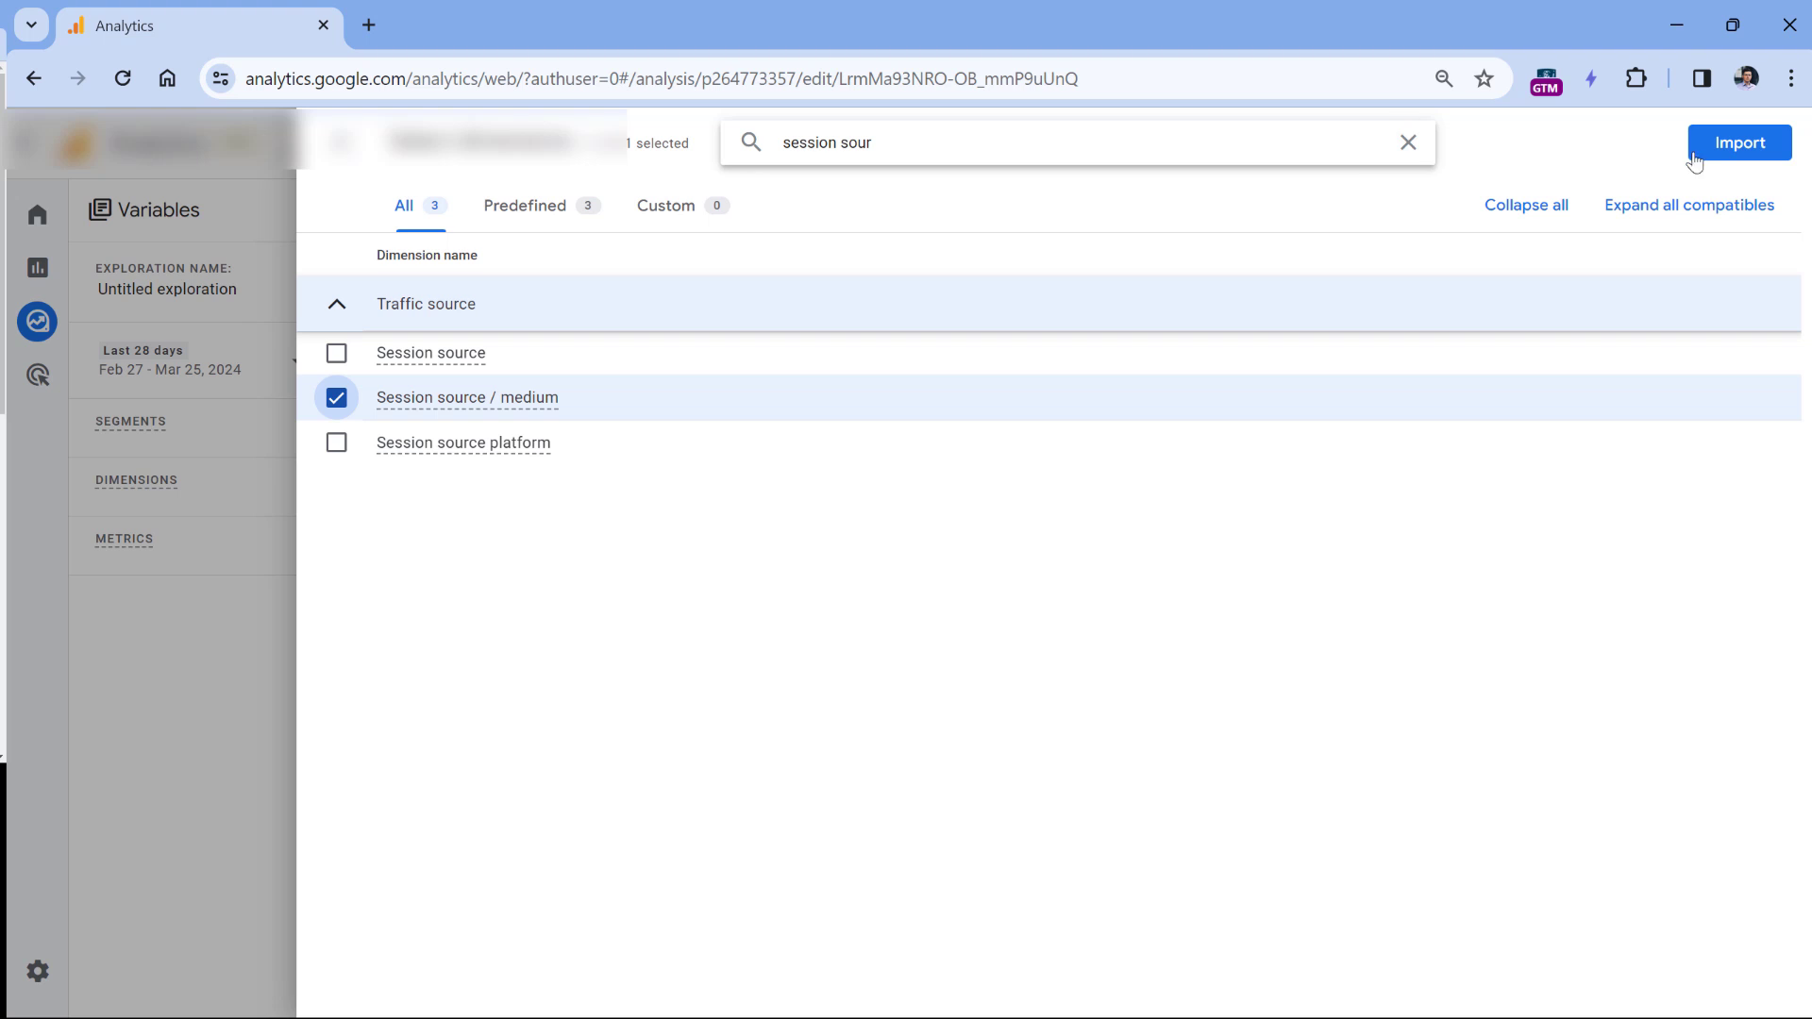
{"action": "left_click", "coordinate": [1740, 142]}
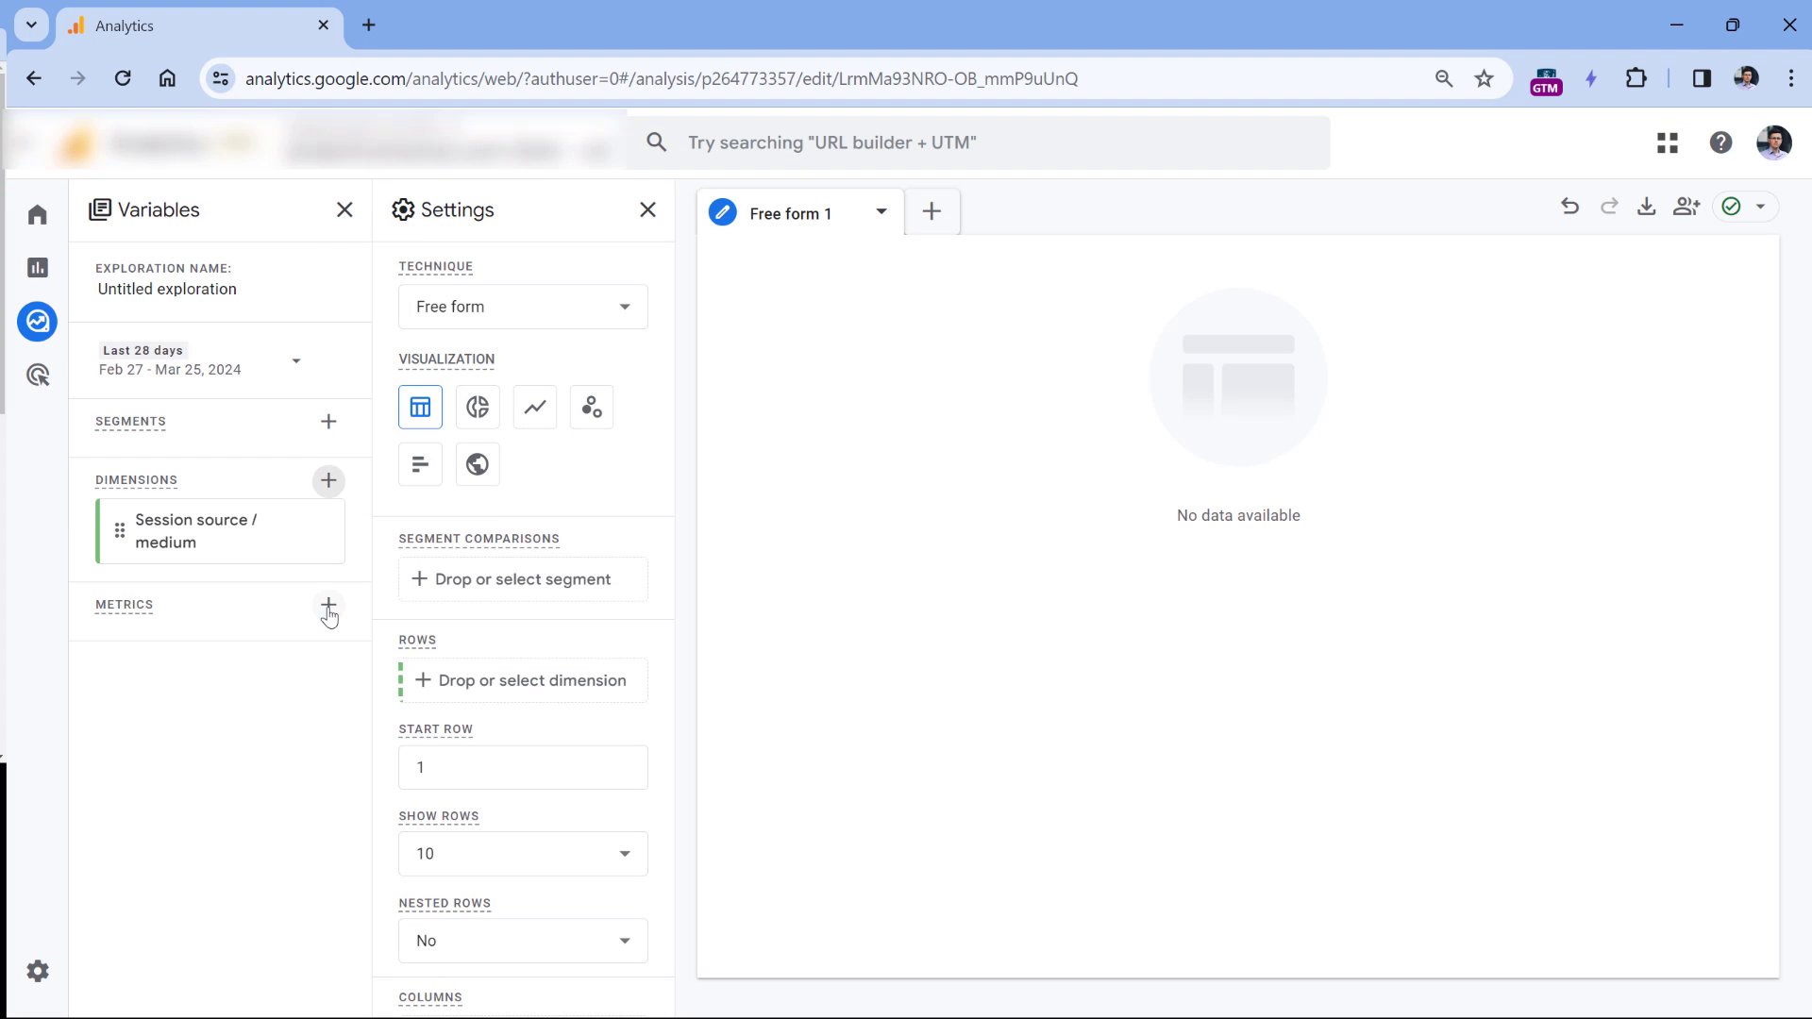
Select Total users, Sessions, Key events and Session key event rate in the metric picker.
{"action": "left_click", "coordinate": [328, 604]}
{"action": "left_click", "coordinate": [894, 133]}
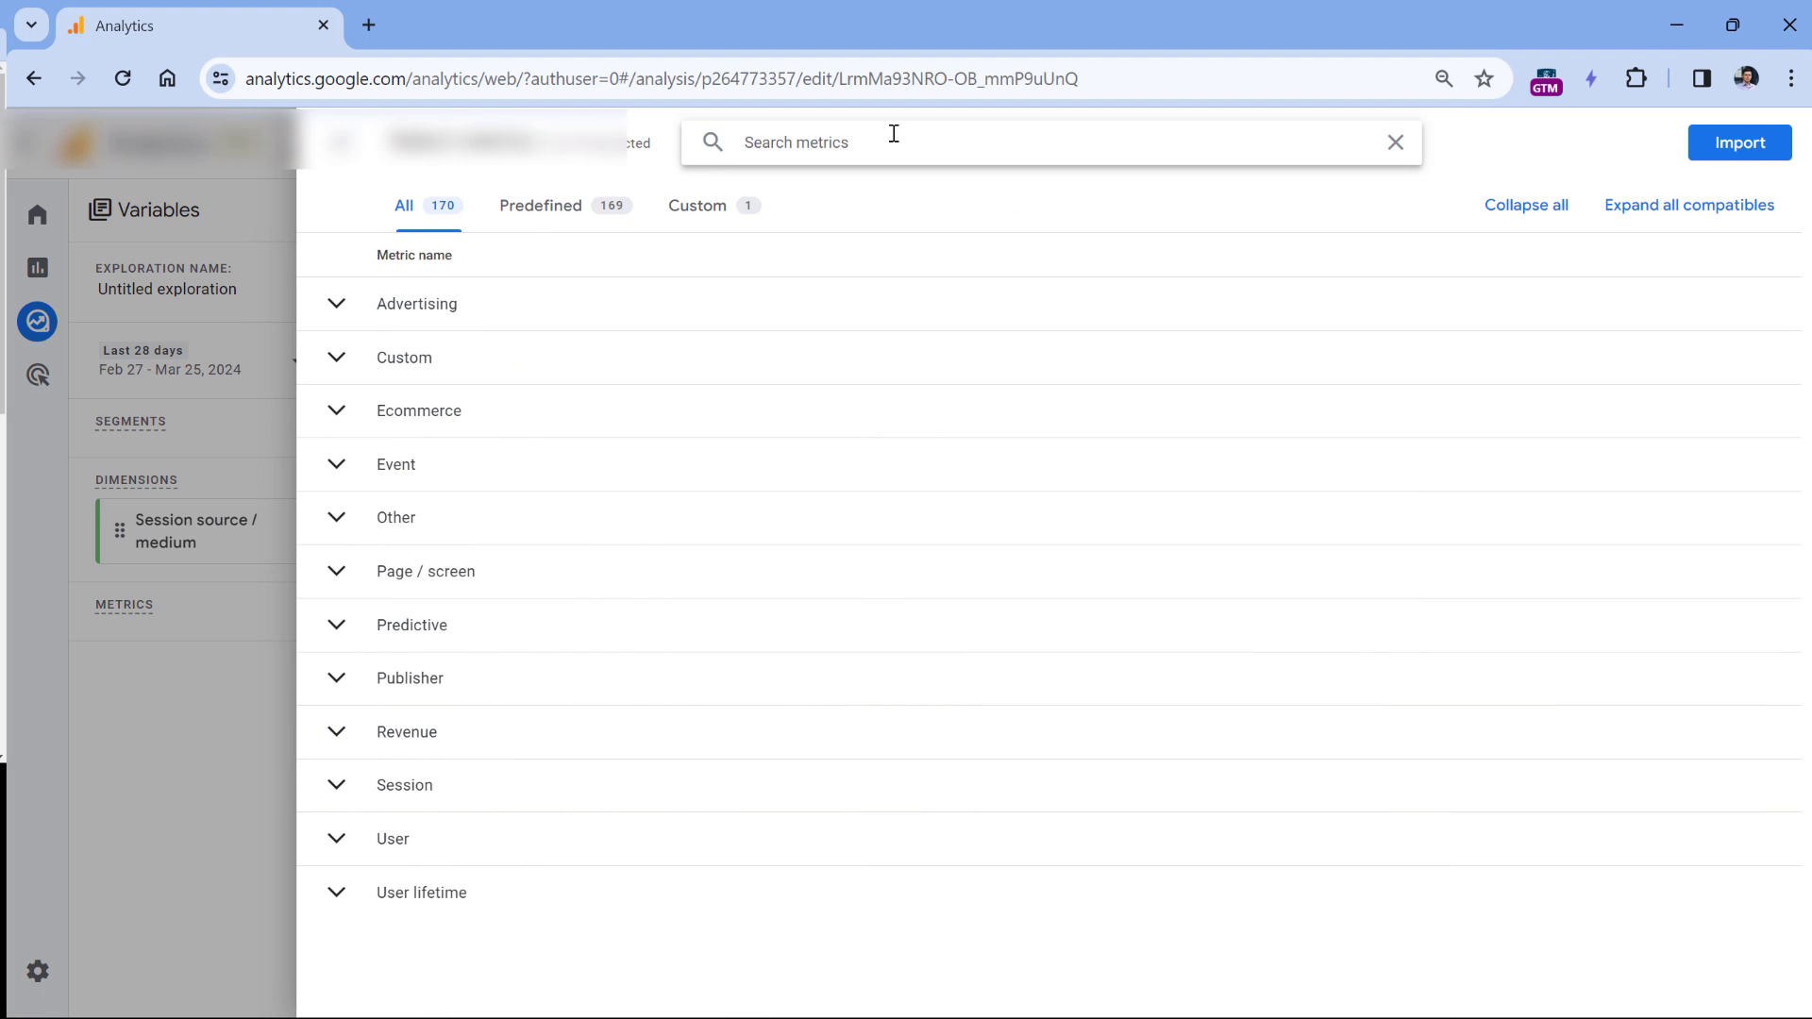
{"action": "type", "text": "total us"}
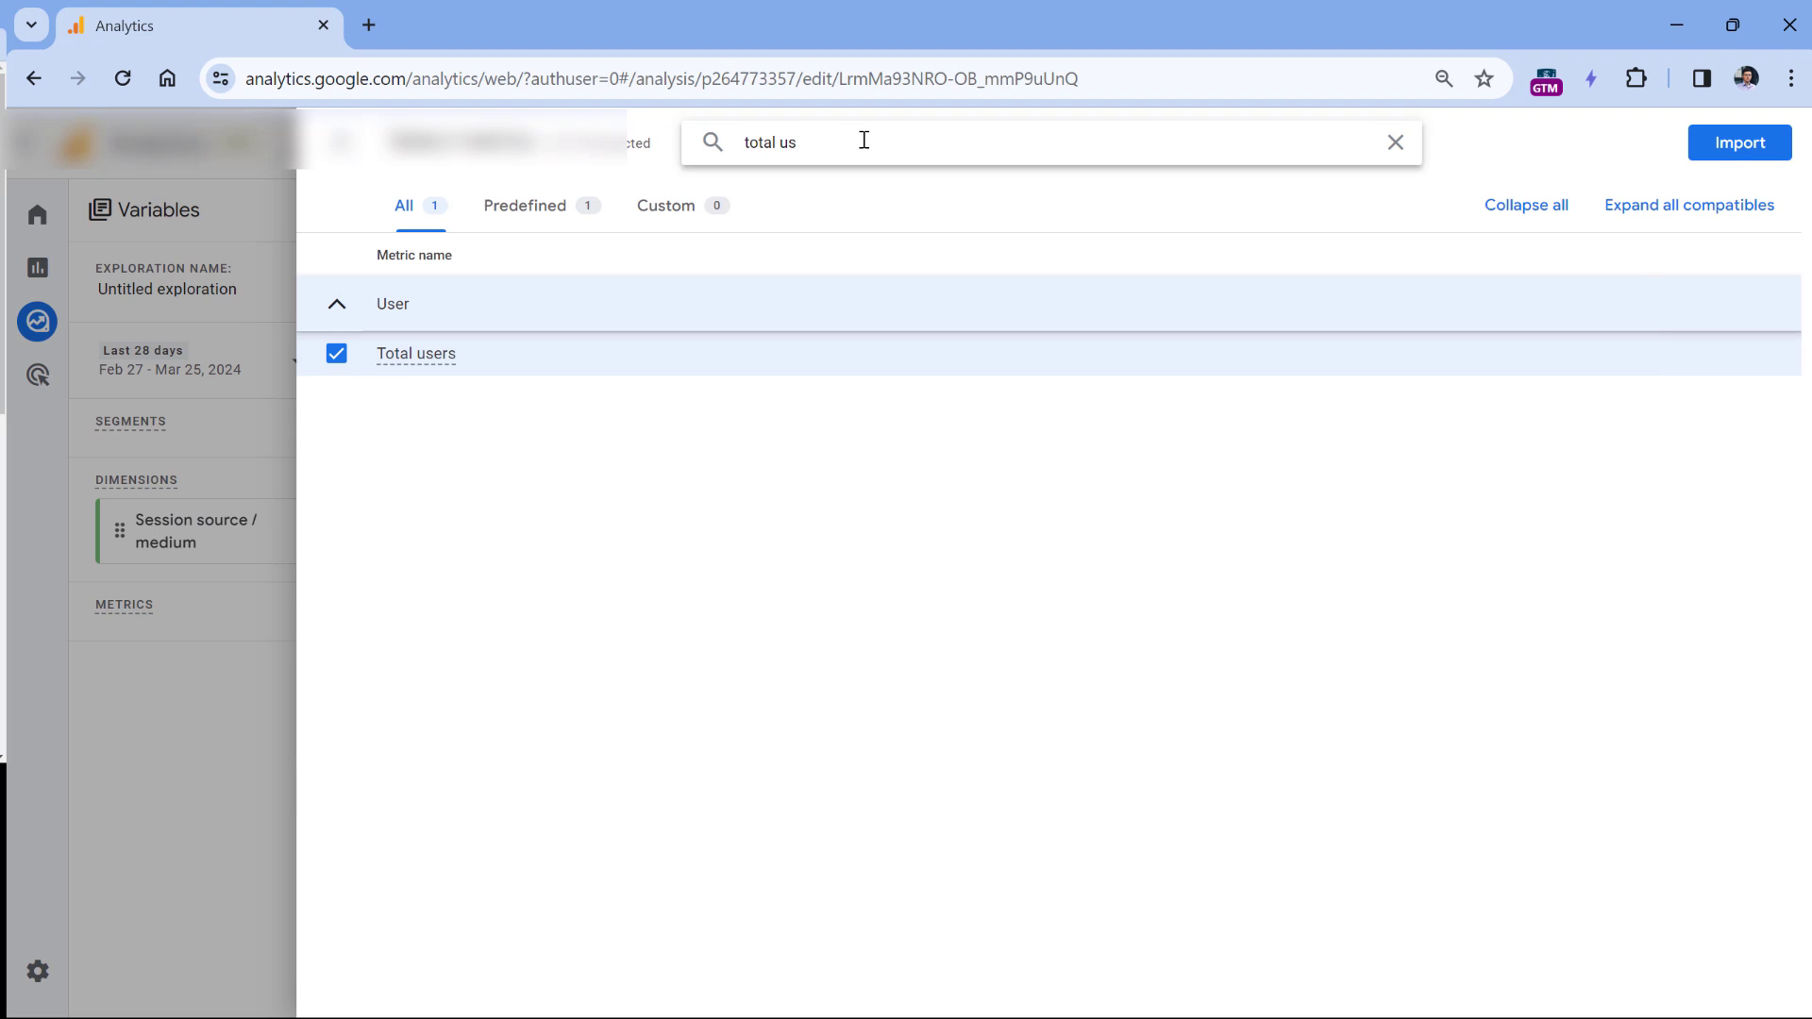
{"action": "key", "text": "ctrl+a"}
{"action": "type", "text": "sessions"}
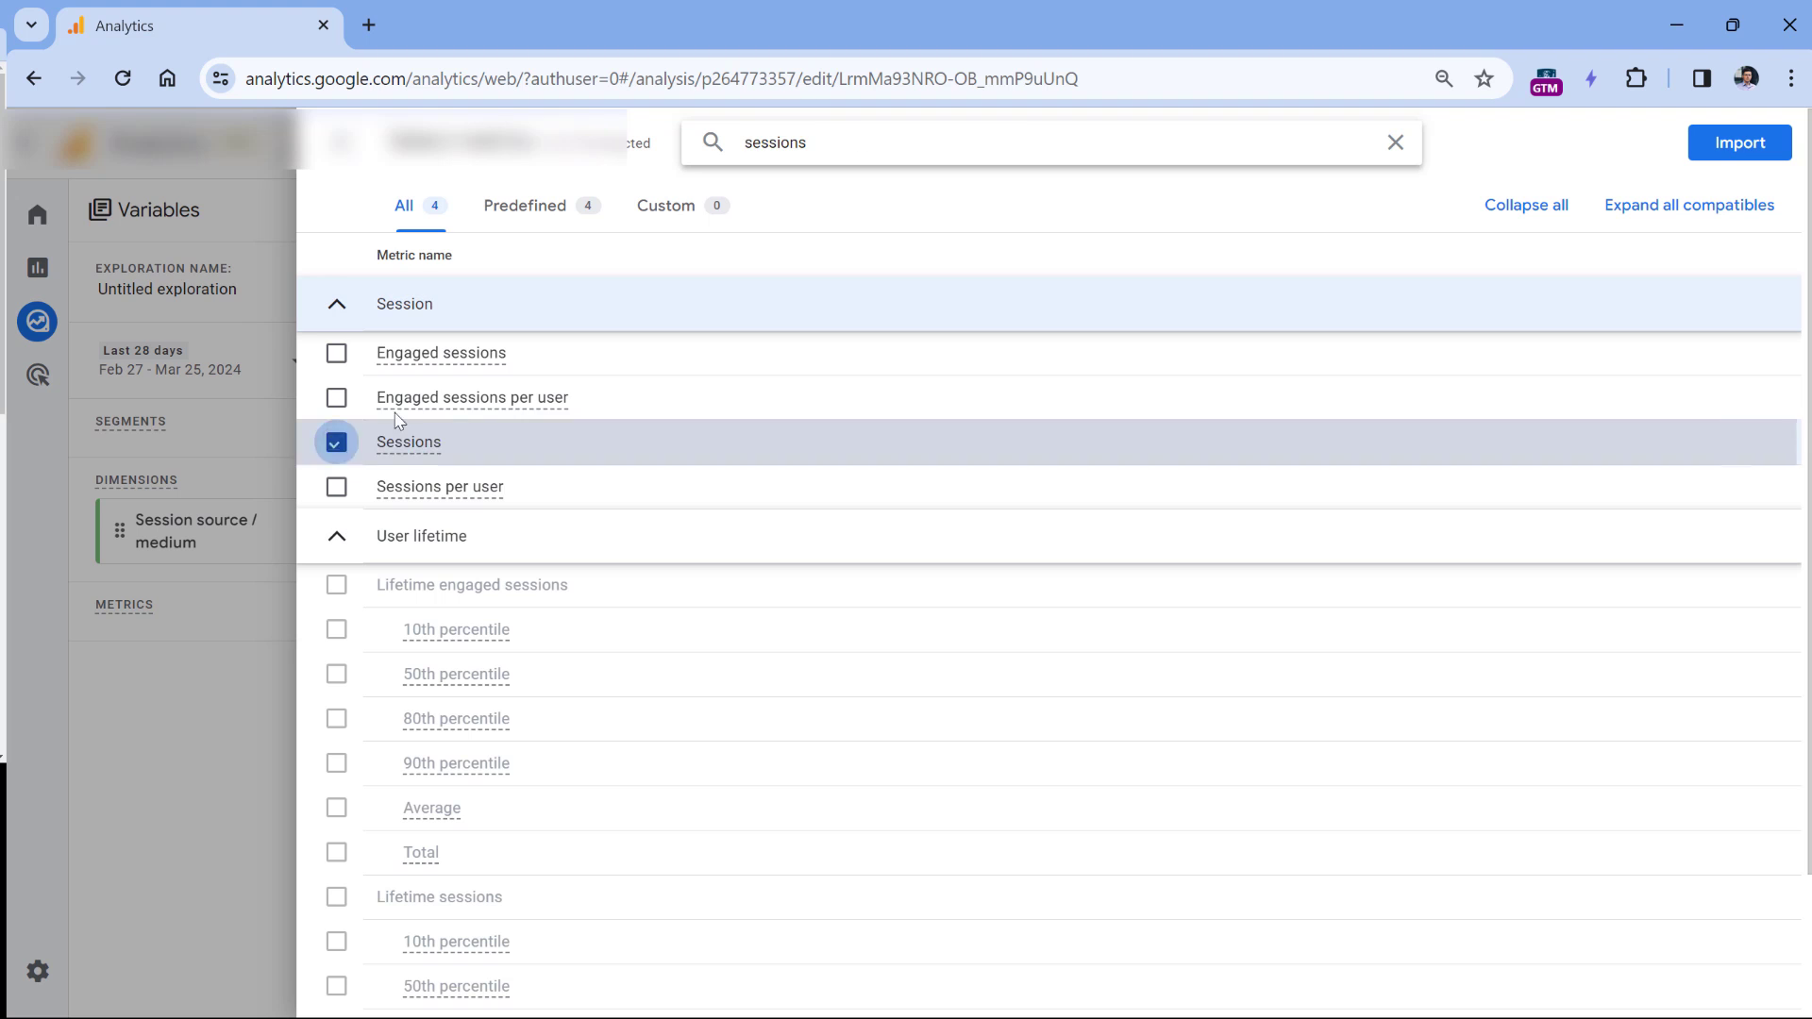
{"action": "double_click", "coordinate": [810, 139]}
{"action": "type", "text": "c"}
{"action": "type", "text": "ey e"}
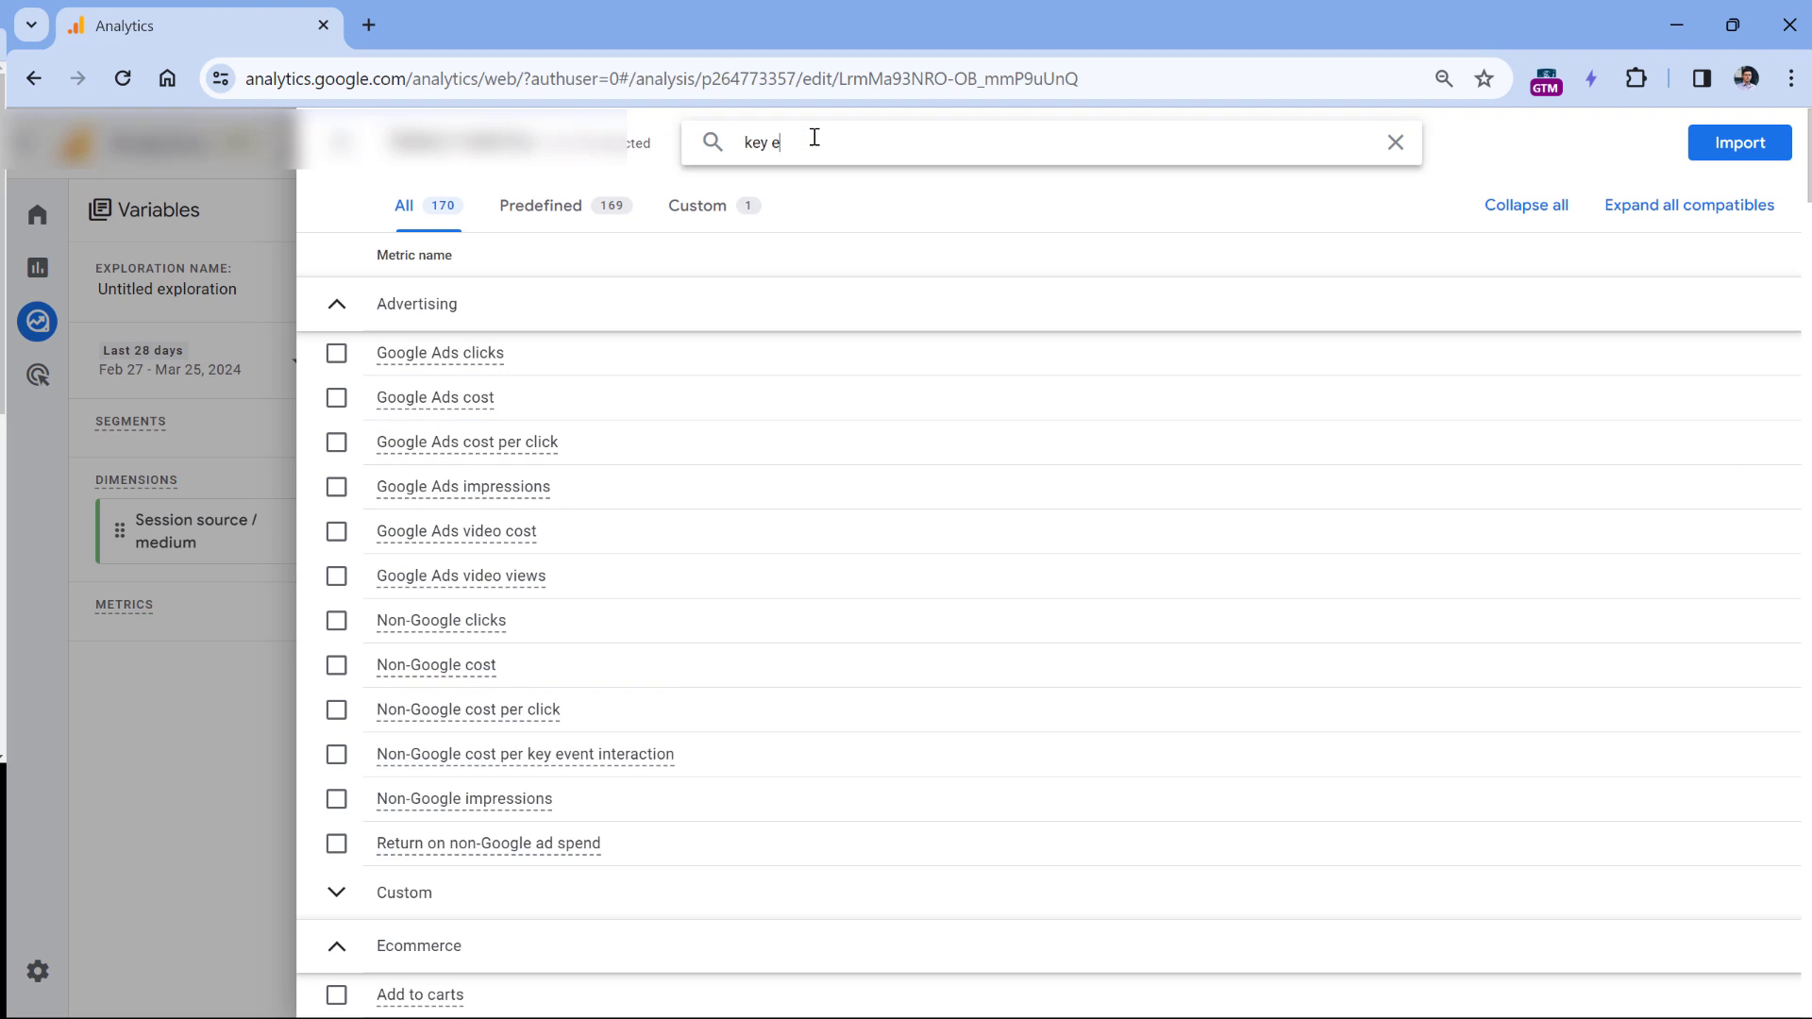
{"action": "type", "text": "s"}
{"action": "left_click", "coordinate": [336, 501]}
{"action": "triple_click", "coordinate": [858, 132]}
{"action": "type", "text": "s"}
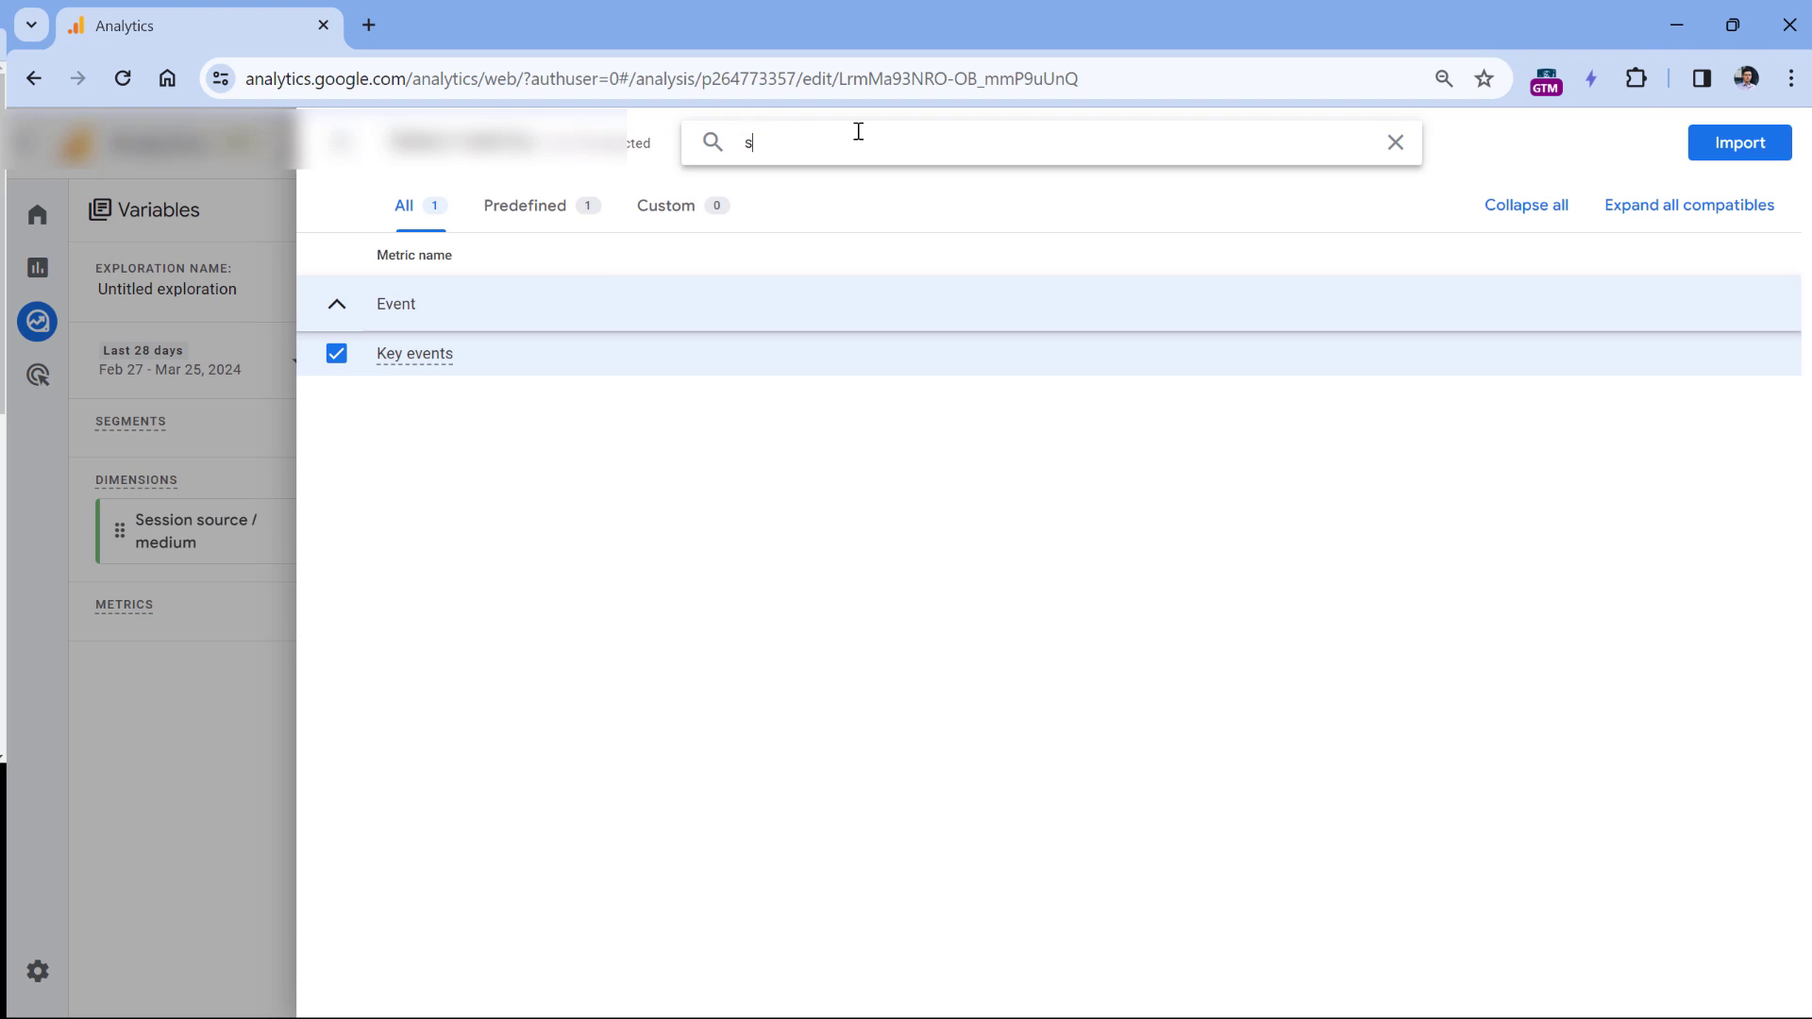
{"action": "type", "text": "ession k"}
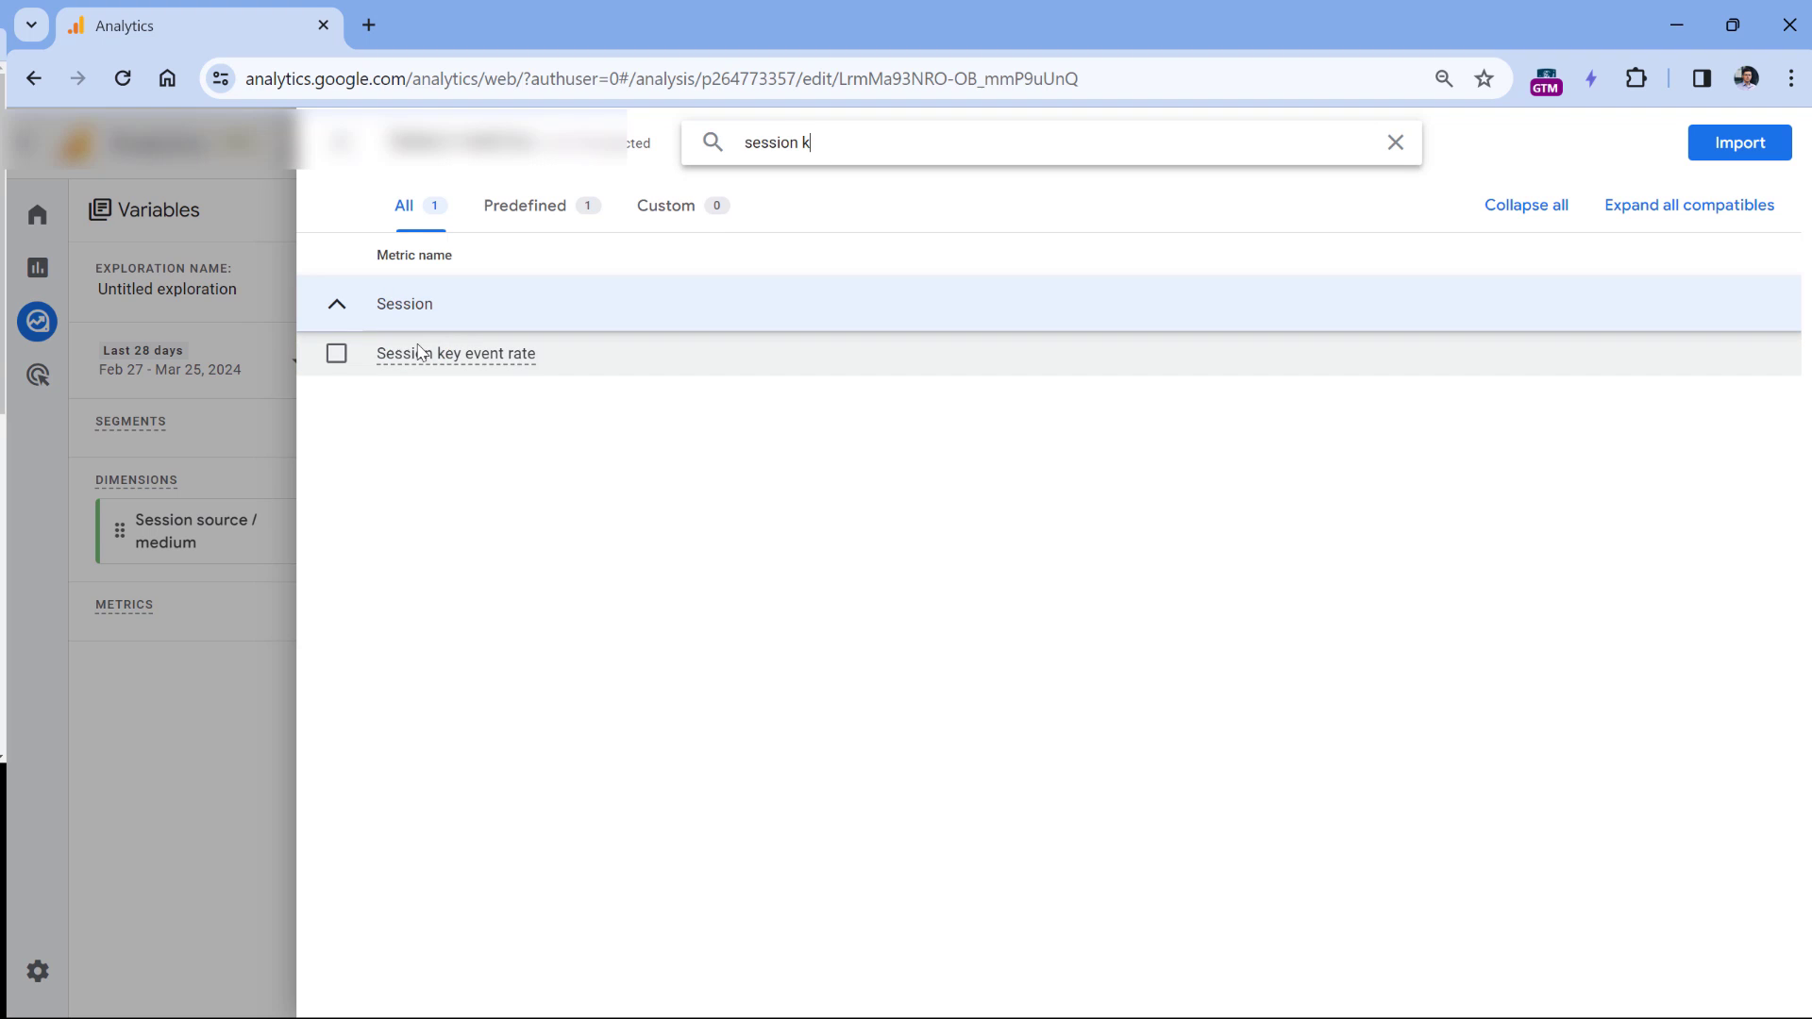
{"action": "left_click", "coordinate": [336, 353]}
Import the four metrics, then put Session source / medium in Rows and the metrics in Values.
{"action": "left_click", "coordinate": [1752, 149]}
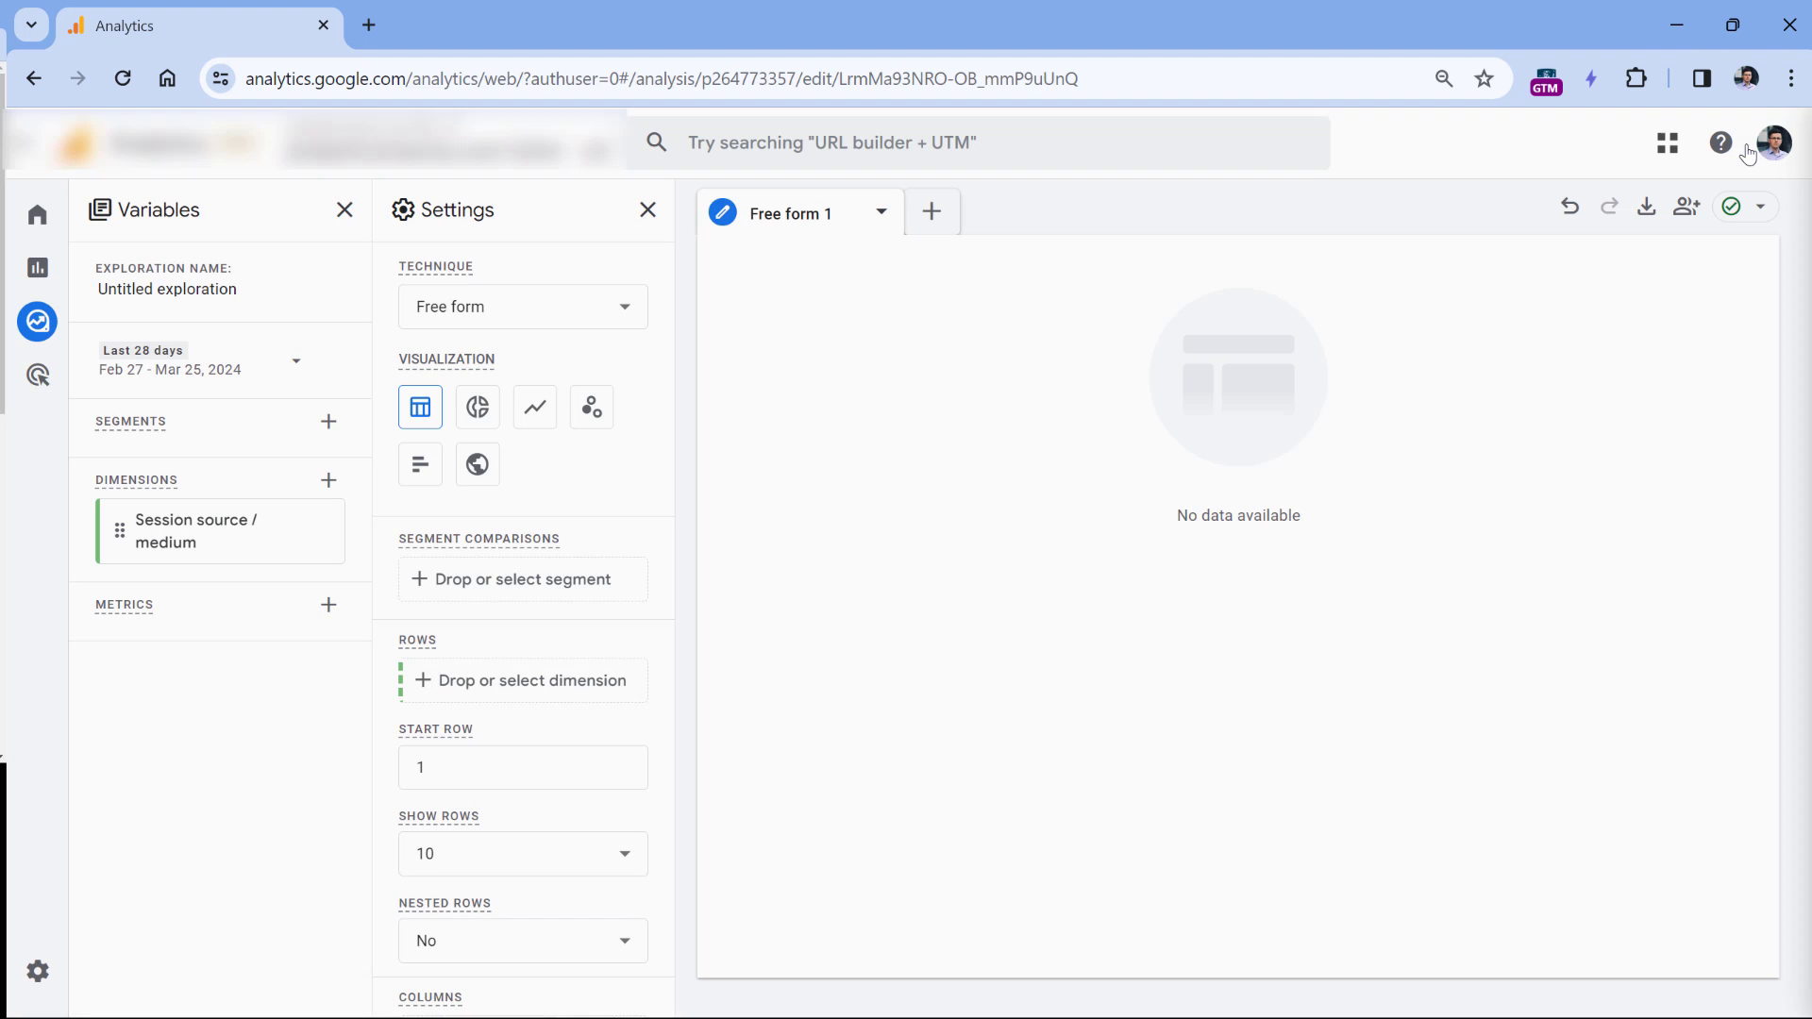
{"action": "double_click", "coordinate": [233, 538]}
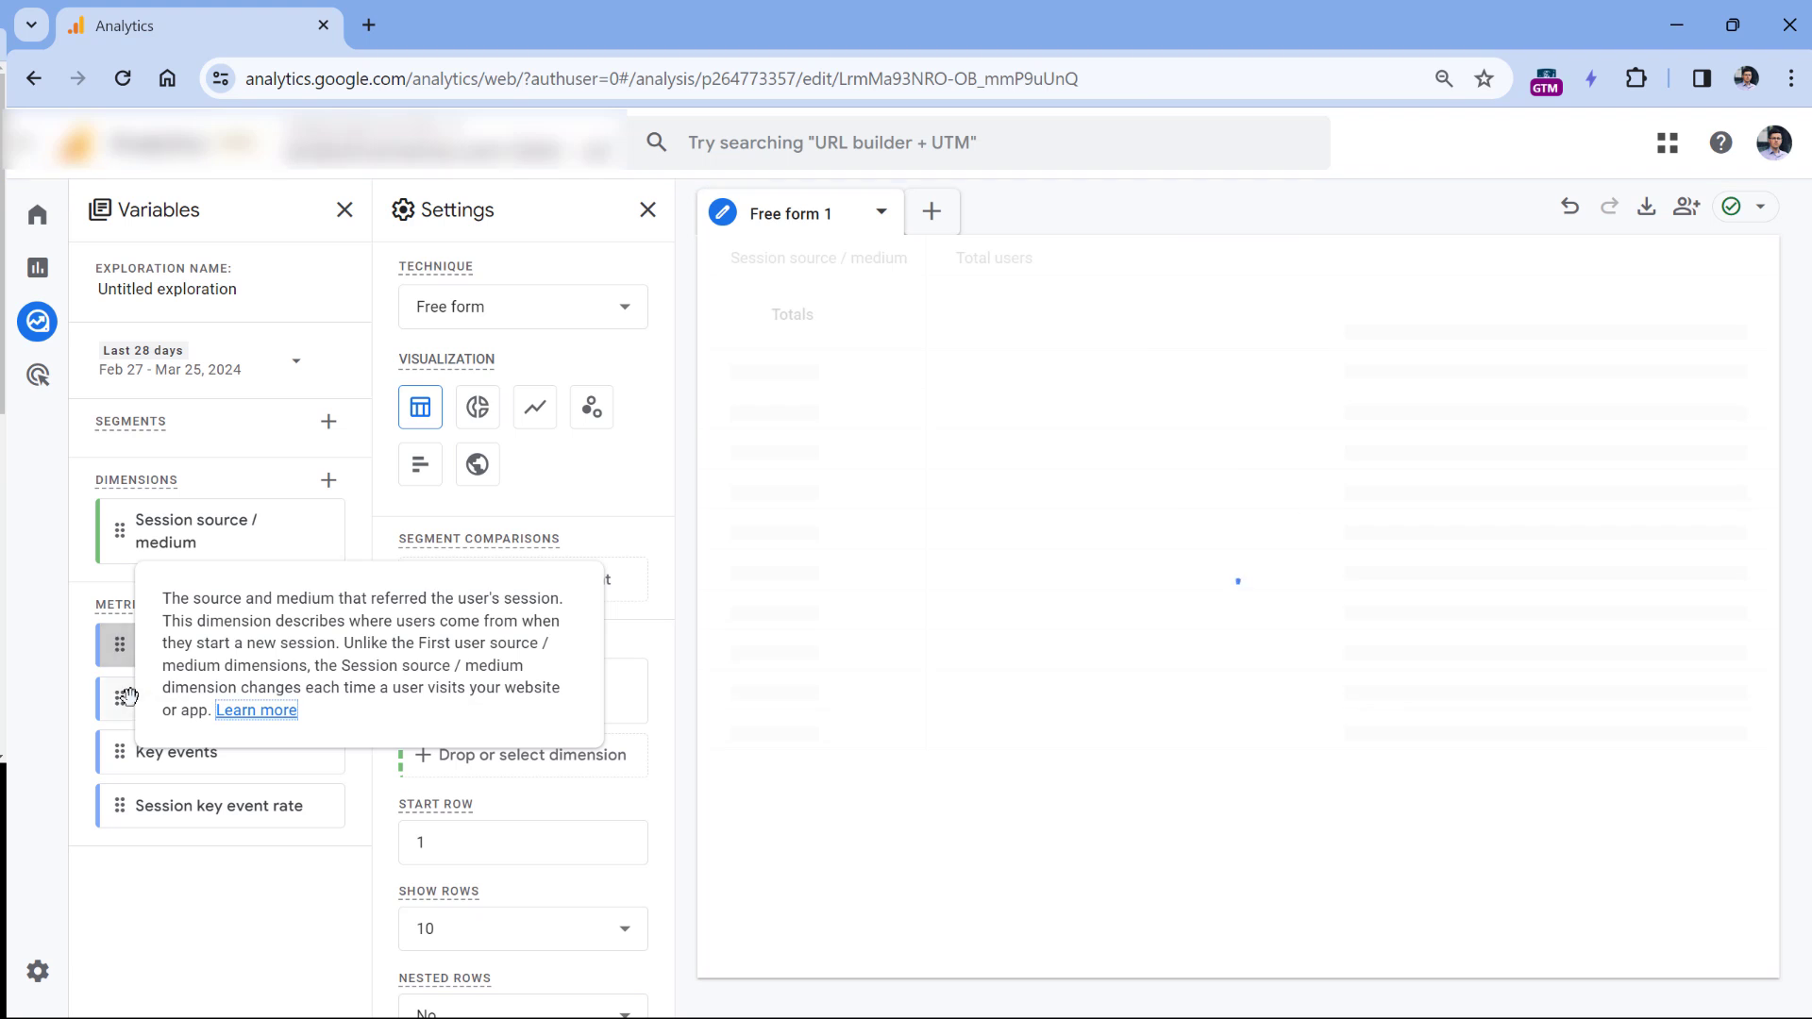
{"action": "double_click", "coordinate": [192, 819]}
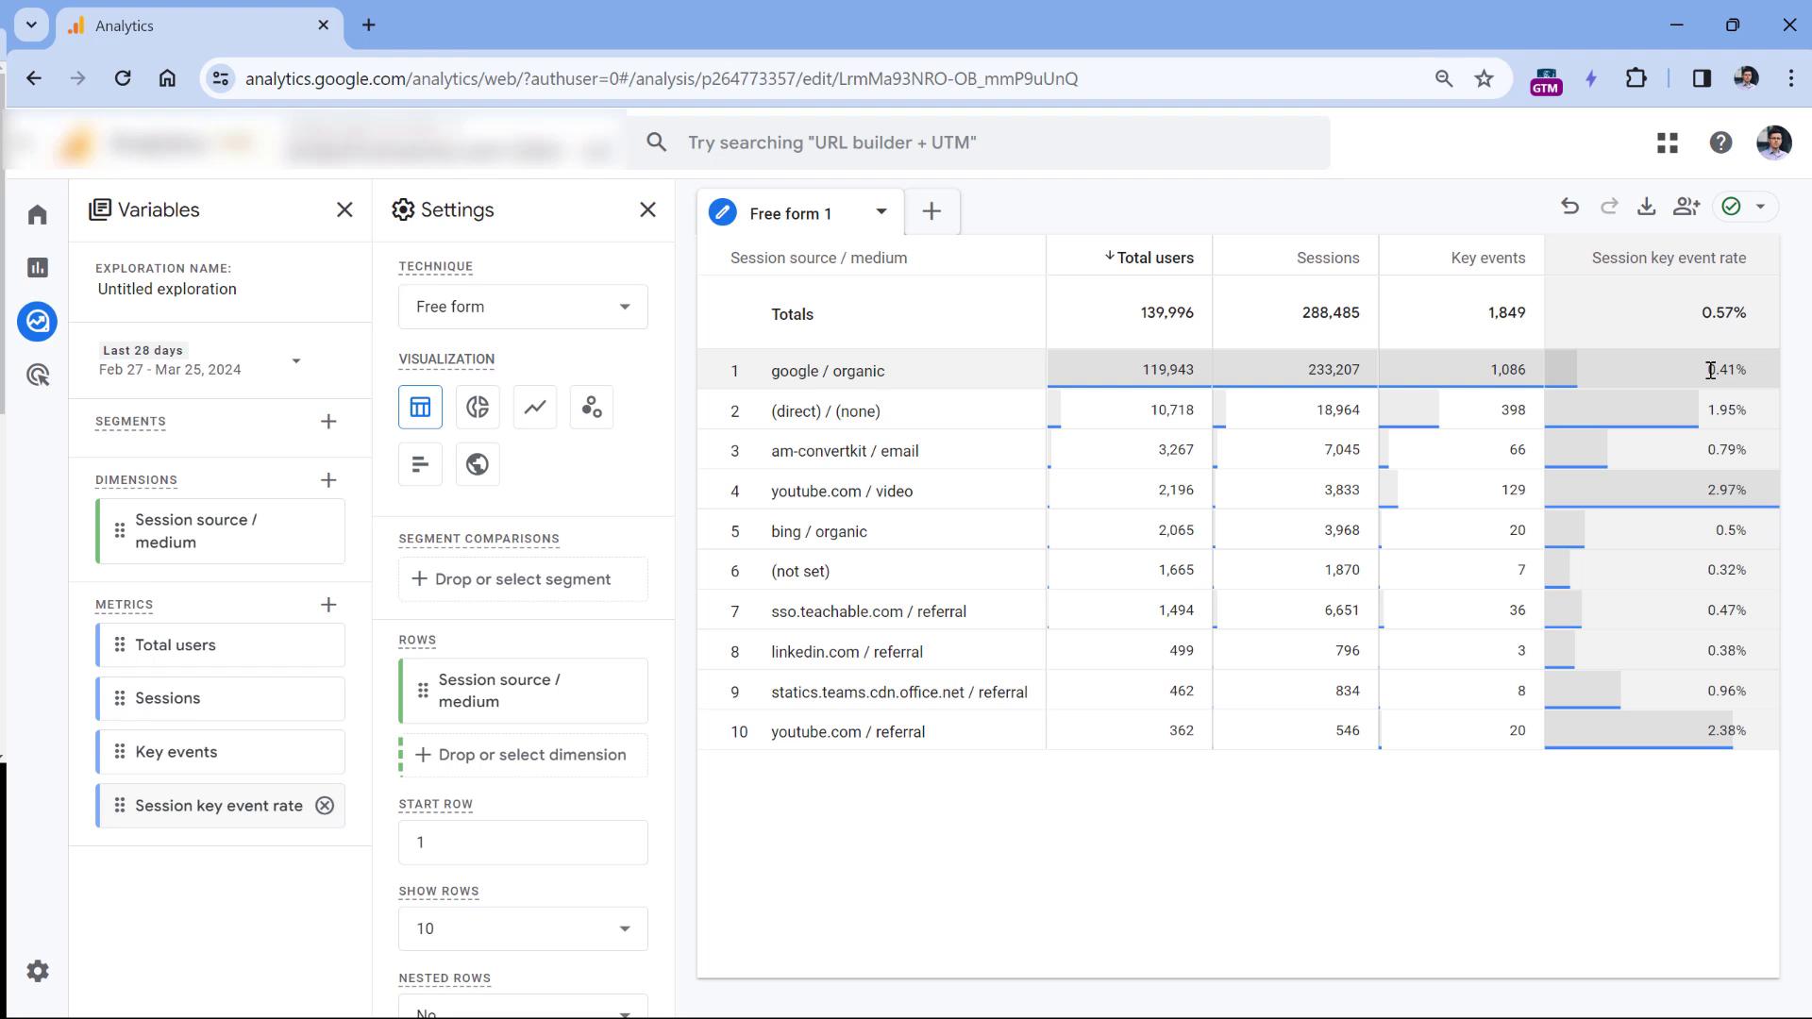
Scroll to Filters and browse the filter field list without adding a filter.
{"action": "scroll", "coordinate": [555, 538], "scroll_direction": "down", "scroll_amount": 8}
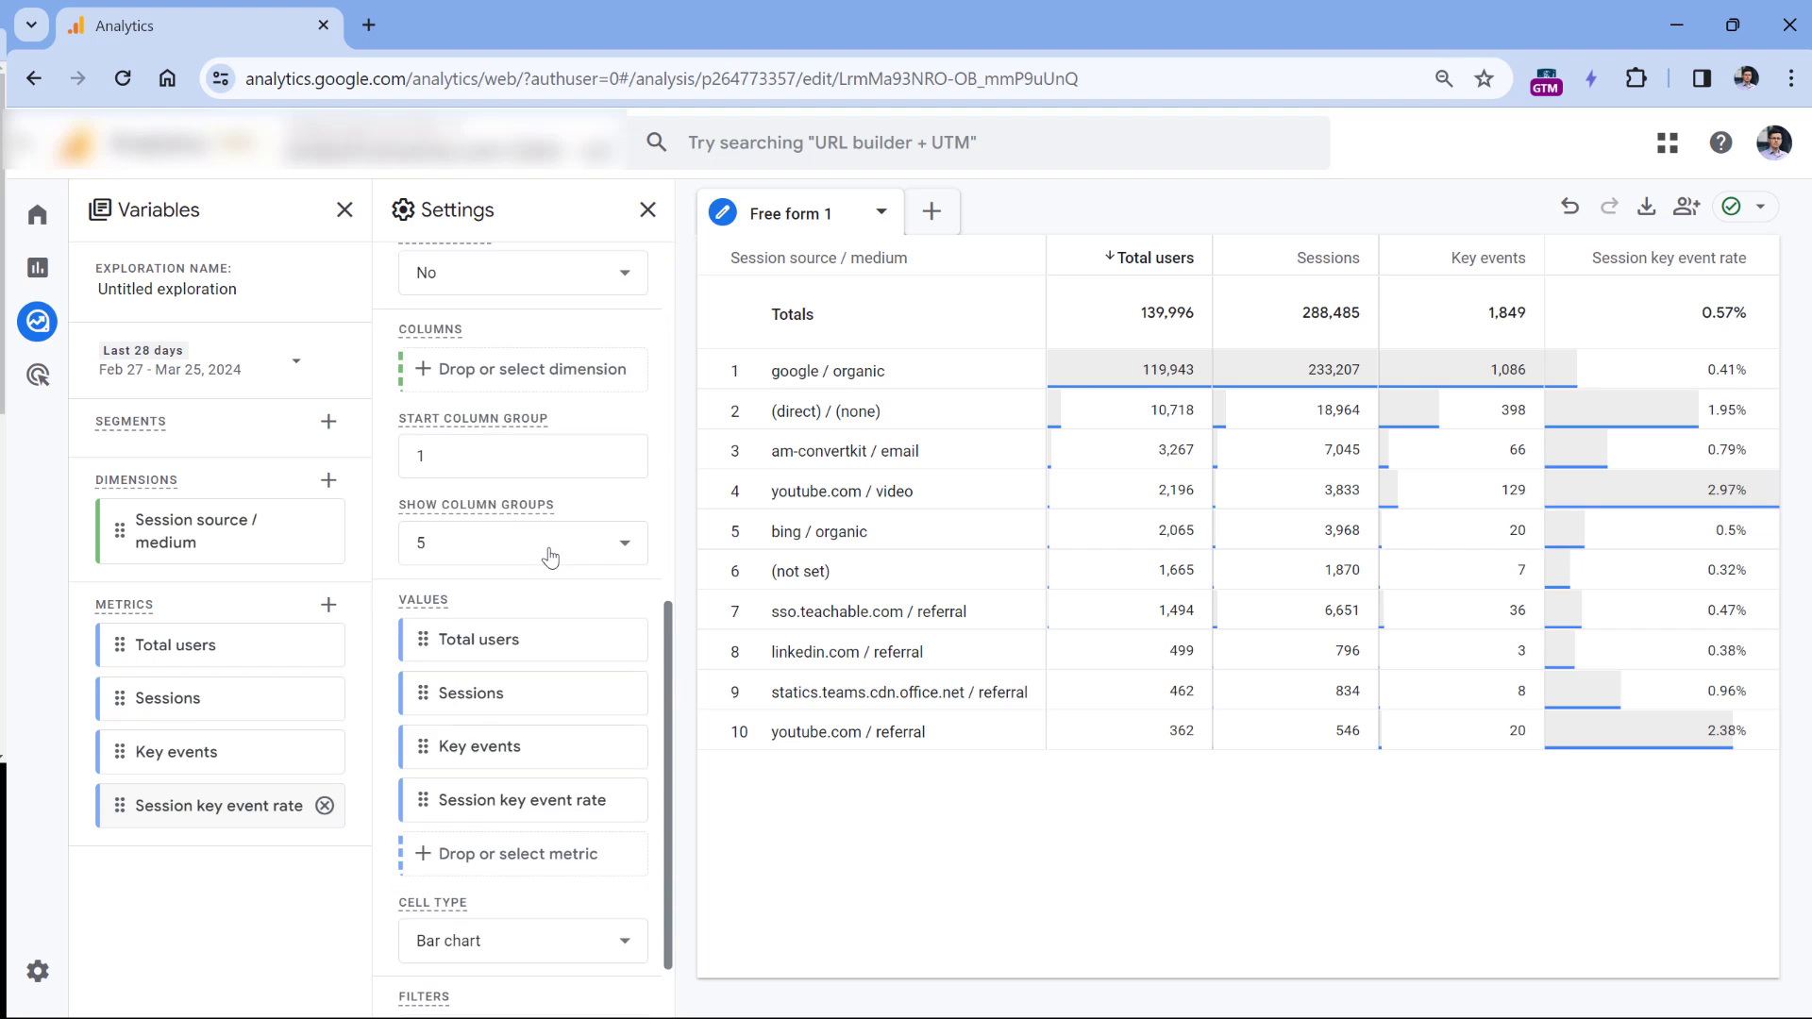
{"action": "left_click", "coordinate": [517, 959]}
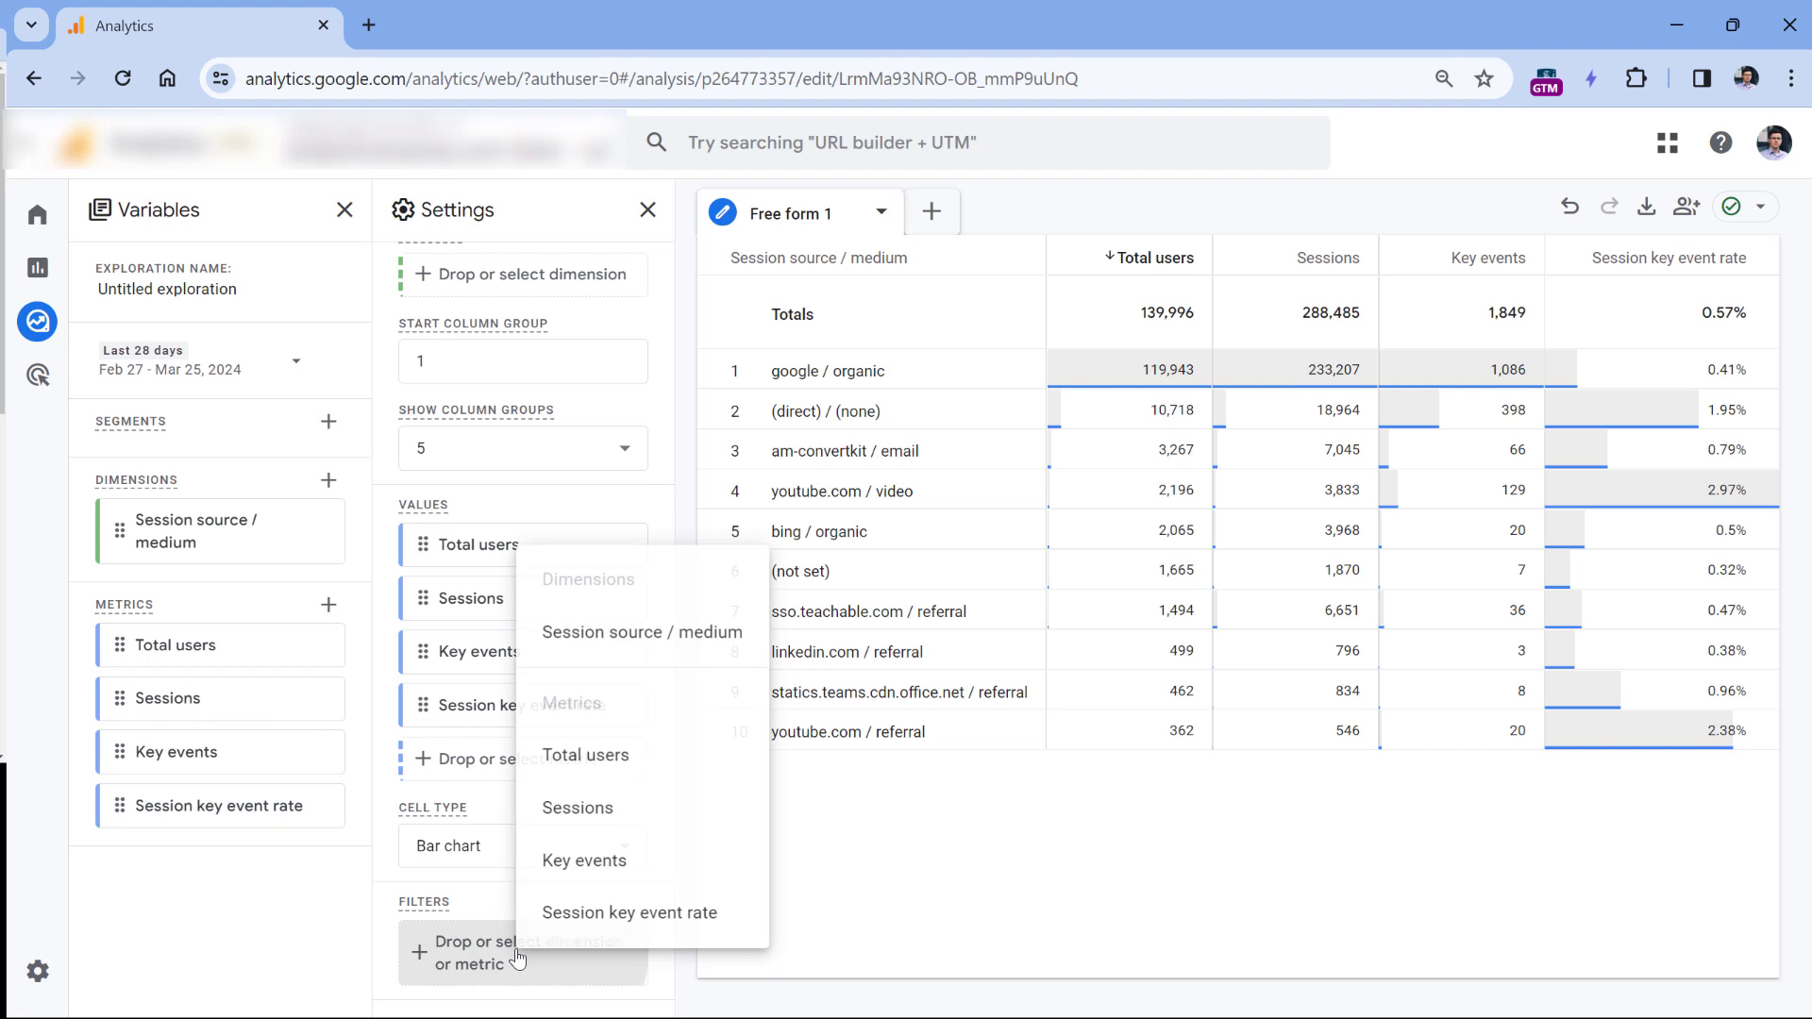
{"action": "left_click", "coordinate": [346, 904]}
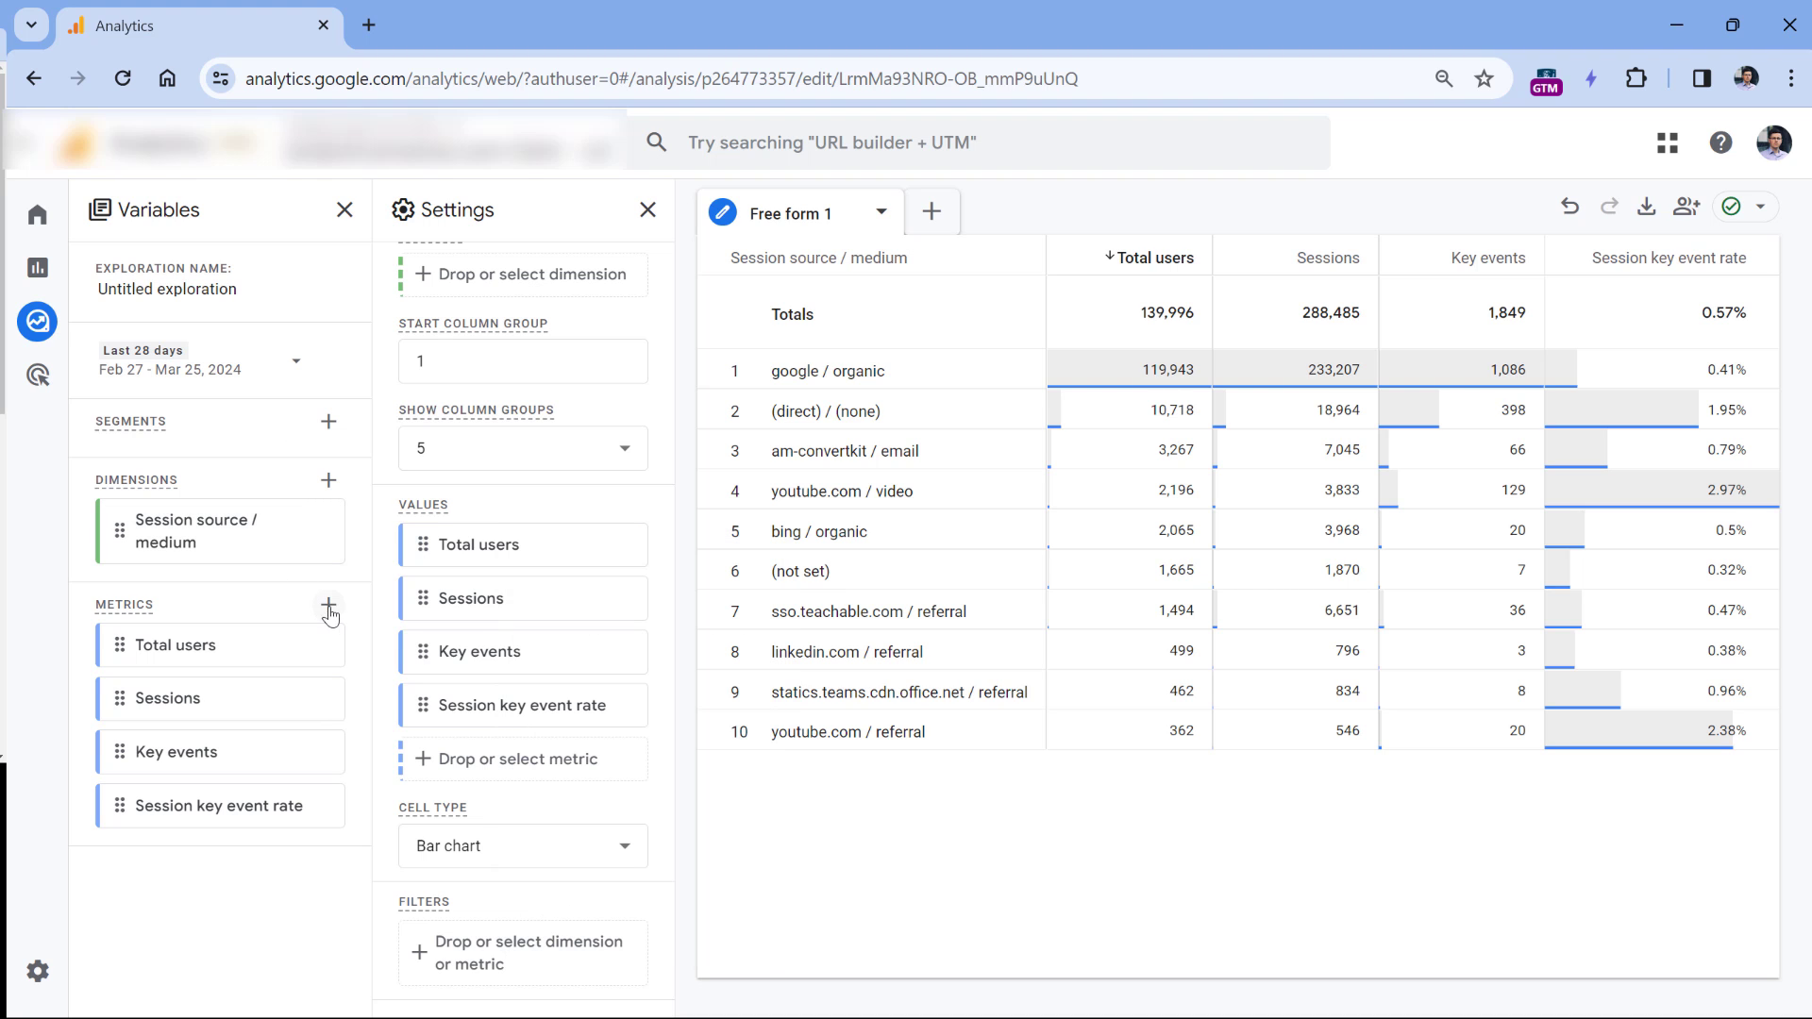
Import Event name as an additional dimension.
{"action": "left_click", "coordinate": [328, 481]}
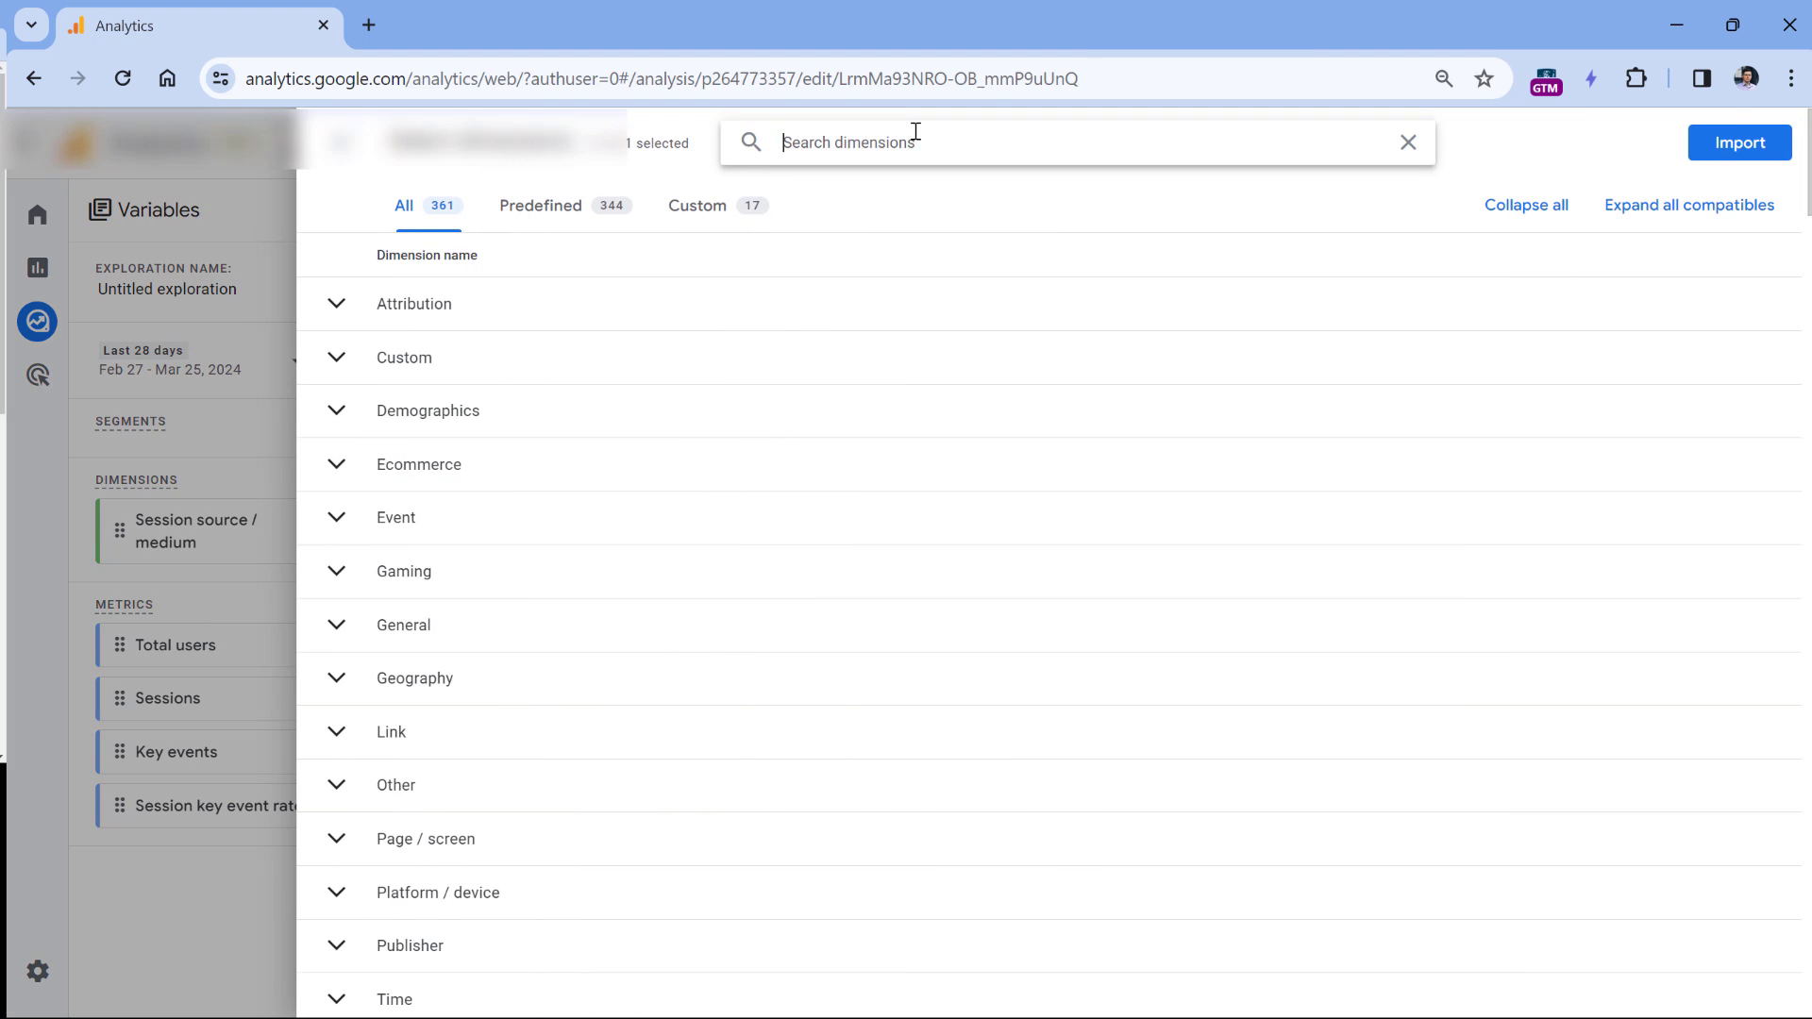
{"action": "type", "text": "event name"}
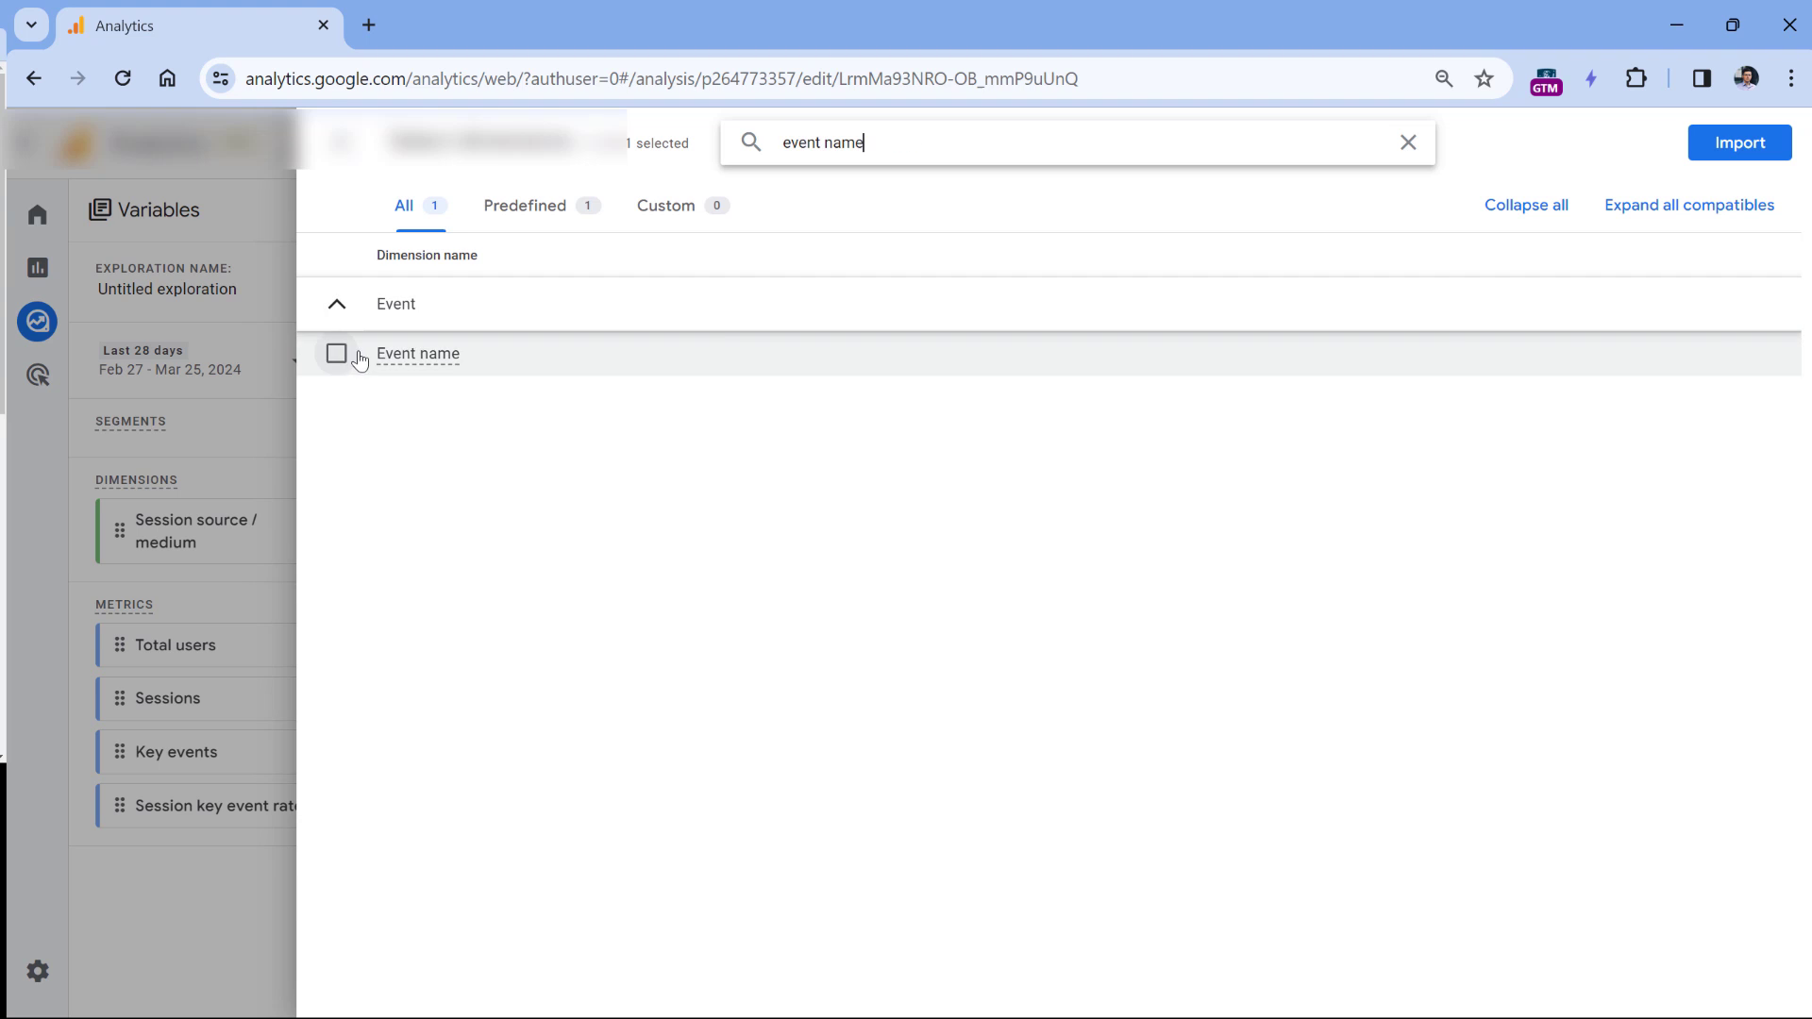
{"action": "left_click", "coordinate": [340, 356]}
{"action": "left_click", "coordinate": [1739, 142]}
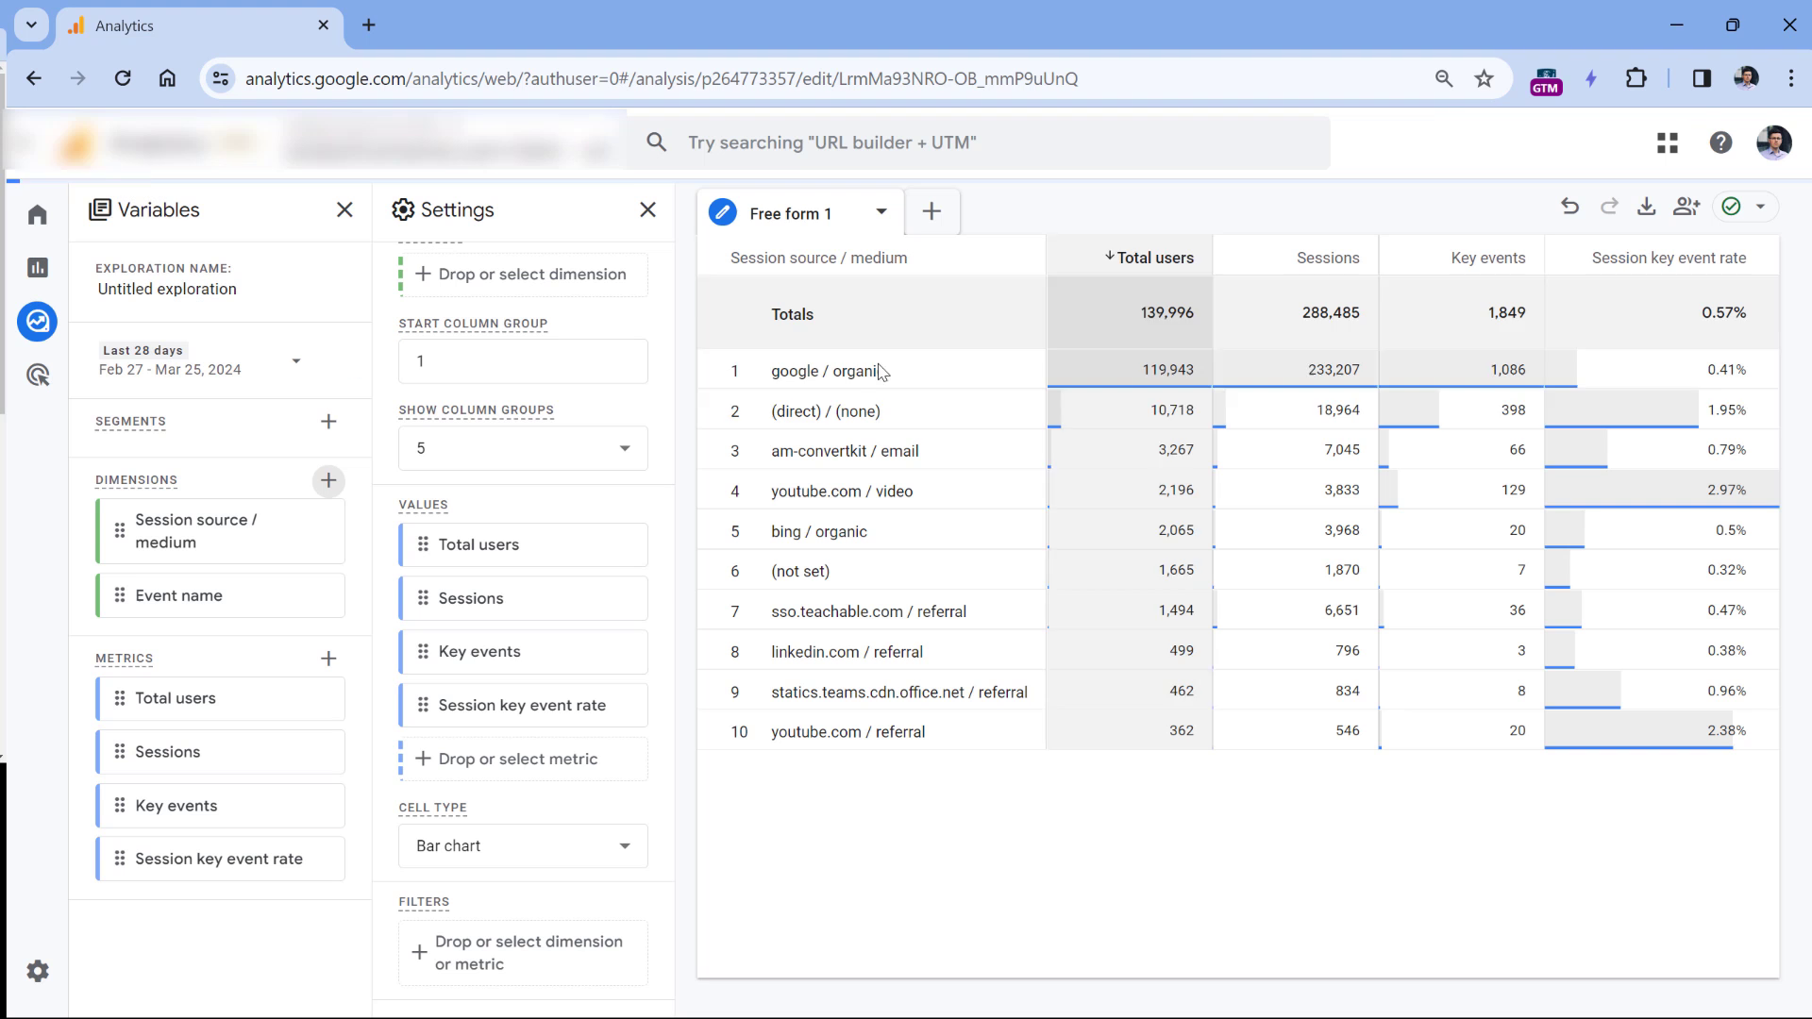
Draft a filter where Event name exactly matches 'purchase'.
{"action": "left_click", "coordinate": [526, 958]}
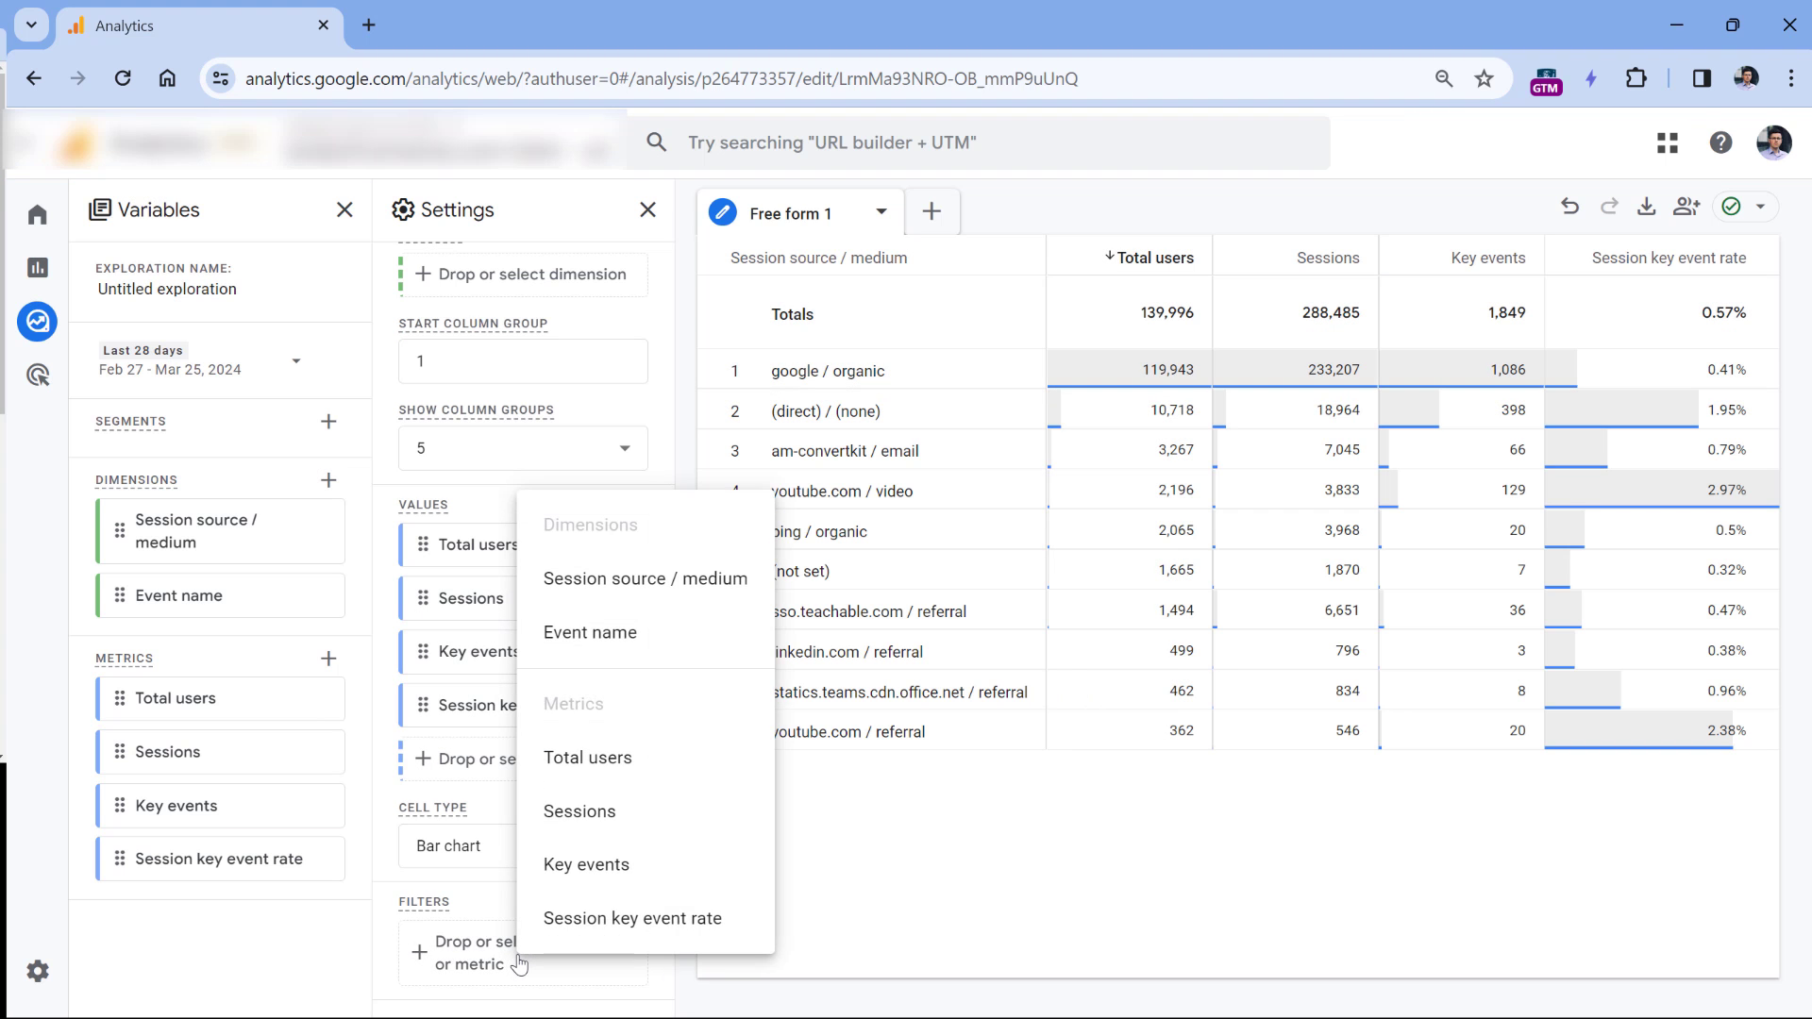
{"action": "left_click", "coordinate": [601, 642]}
{"action": "left_click", "coordinate": [524, 753]}
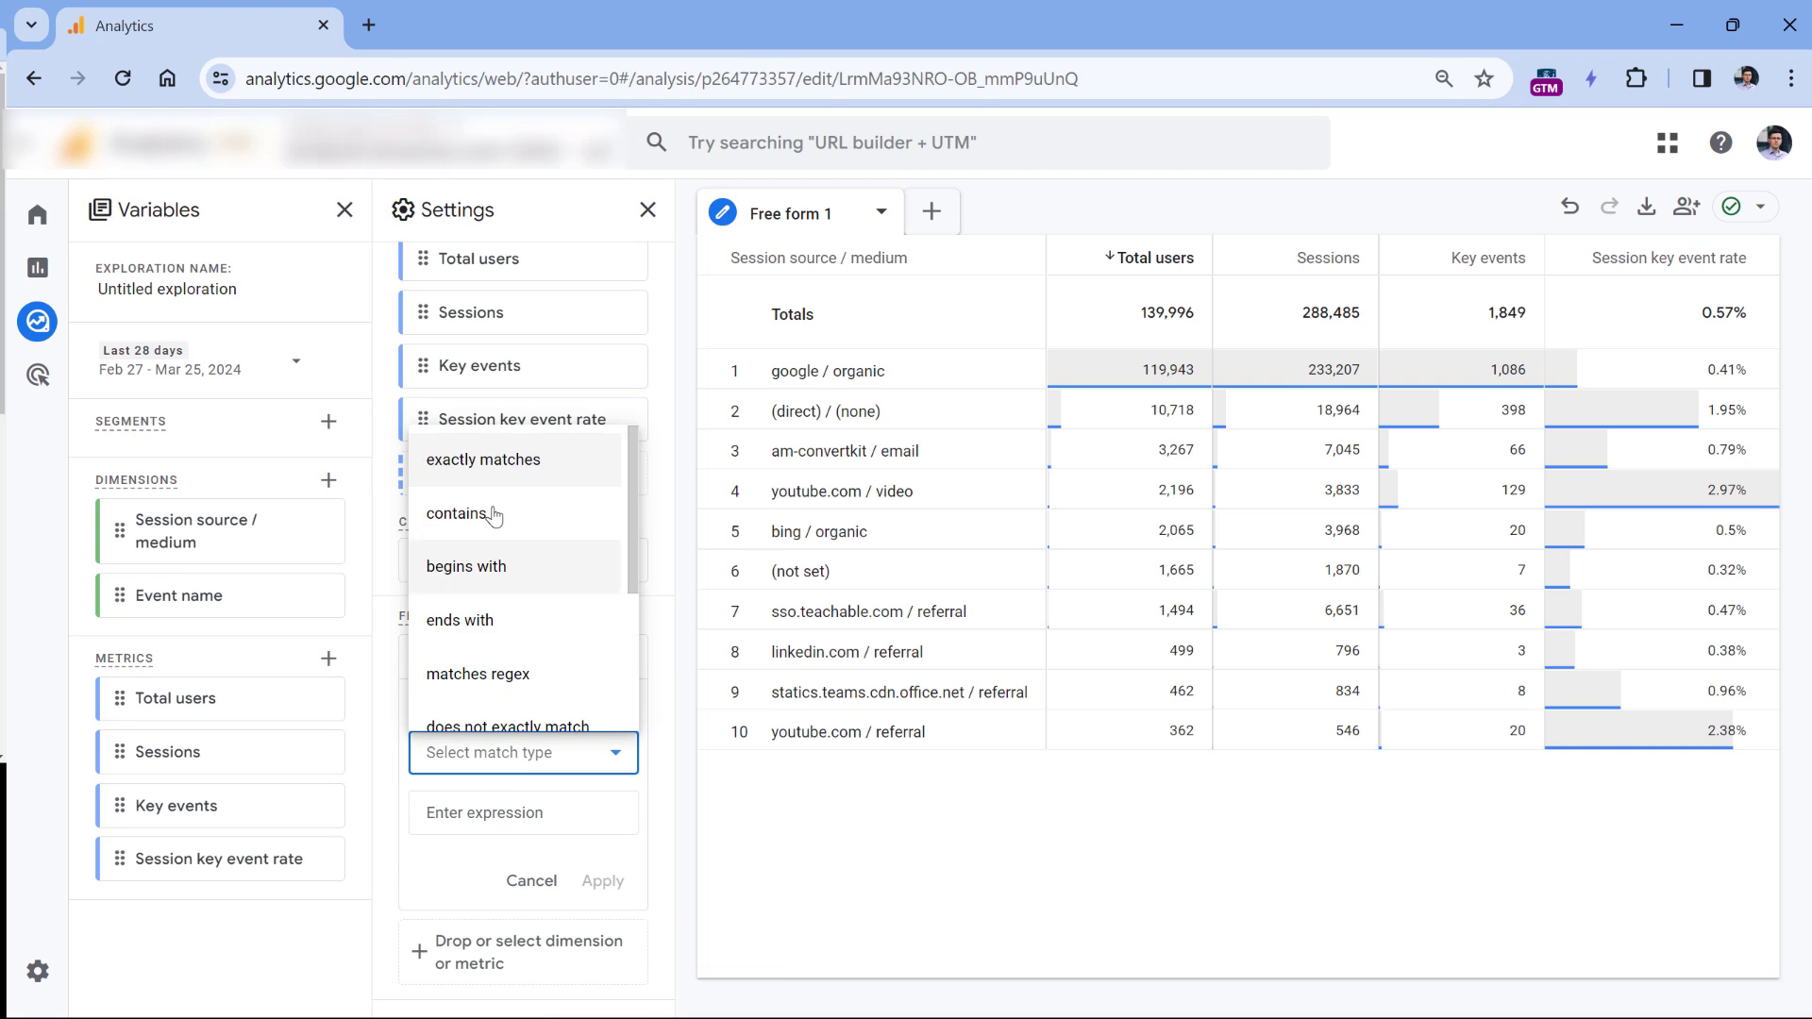
{"action": "left_click", "coordinate": [485, 459]}
{"action": "left_click", "coordinate": [510, 813]}
{"action": "type", "text": "purchase"}
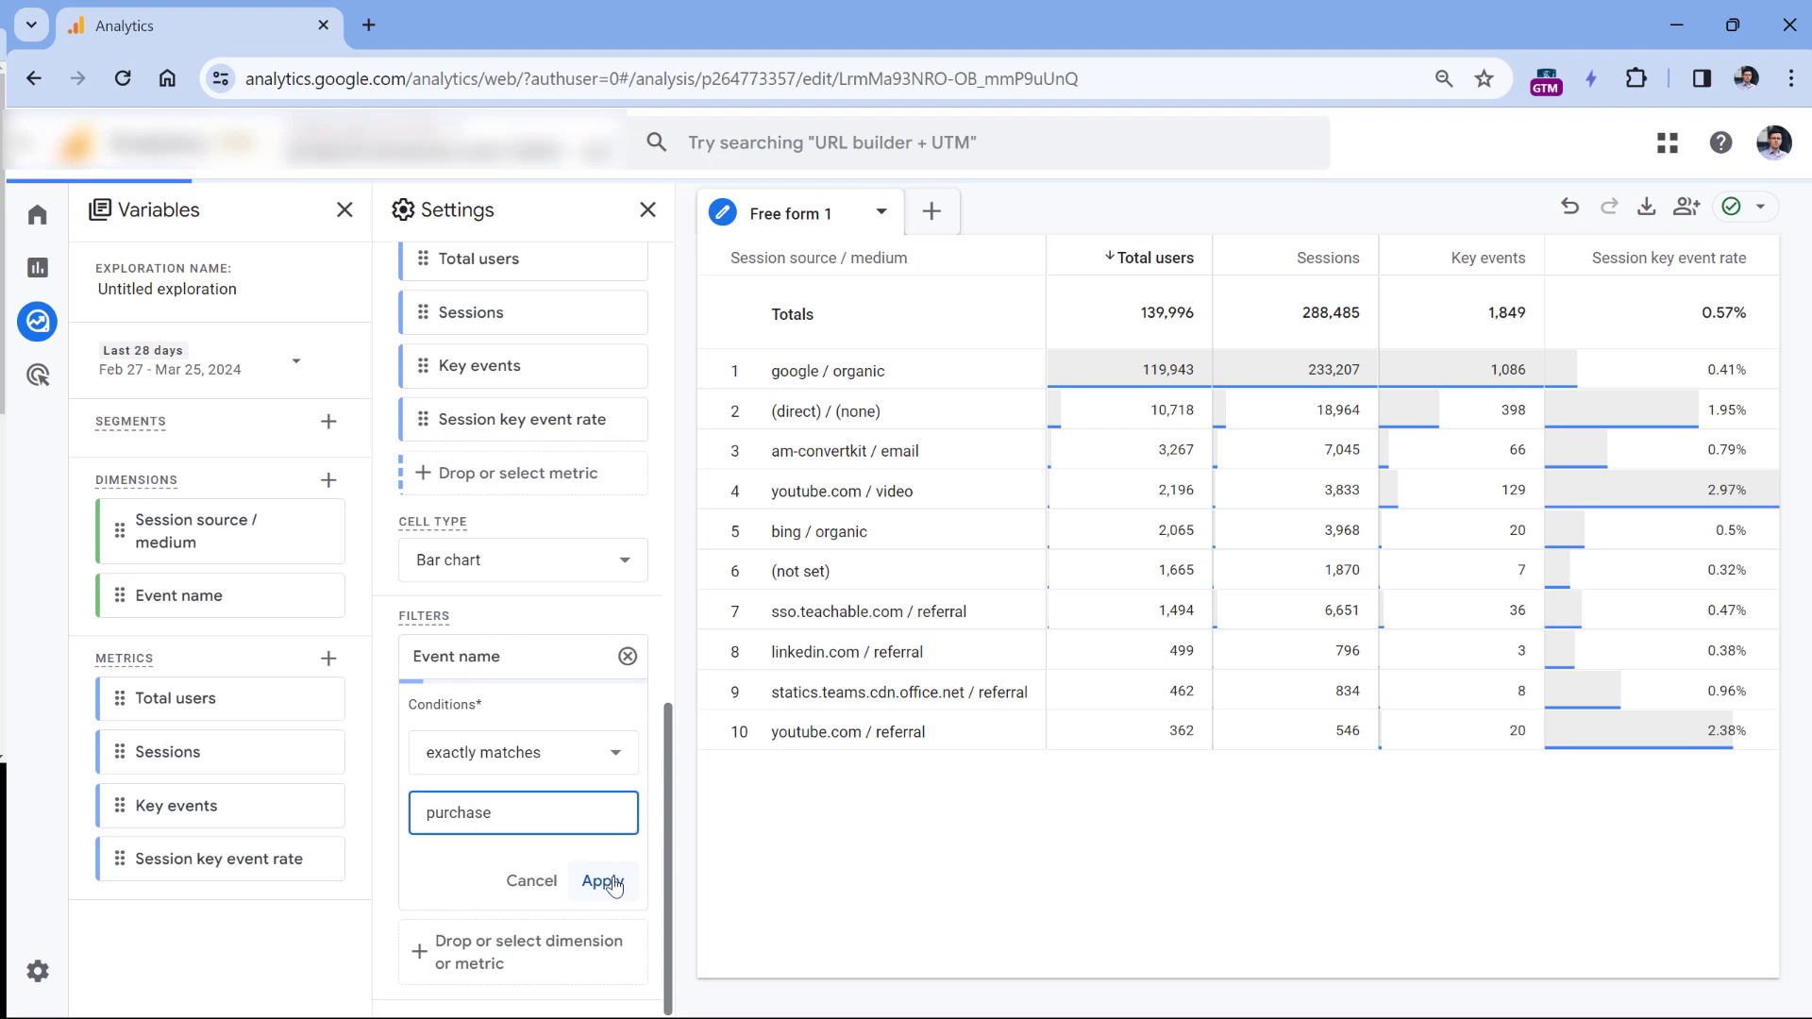
Apply the 'Event name exactly matches purchase' filter to the table.
{"action": "left_click", "coordinate": [603, 880]}
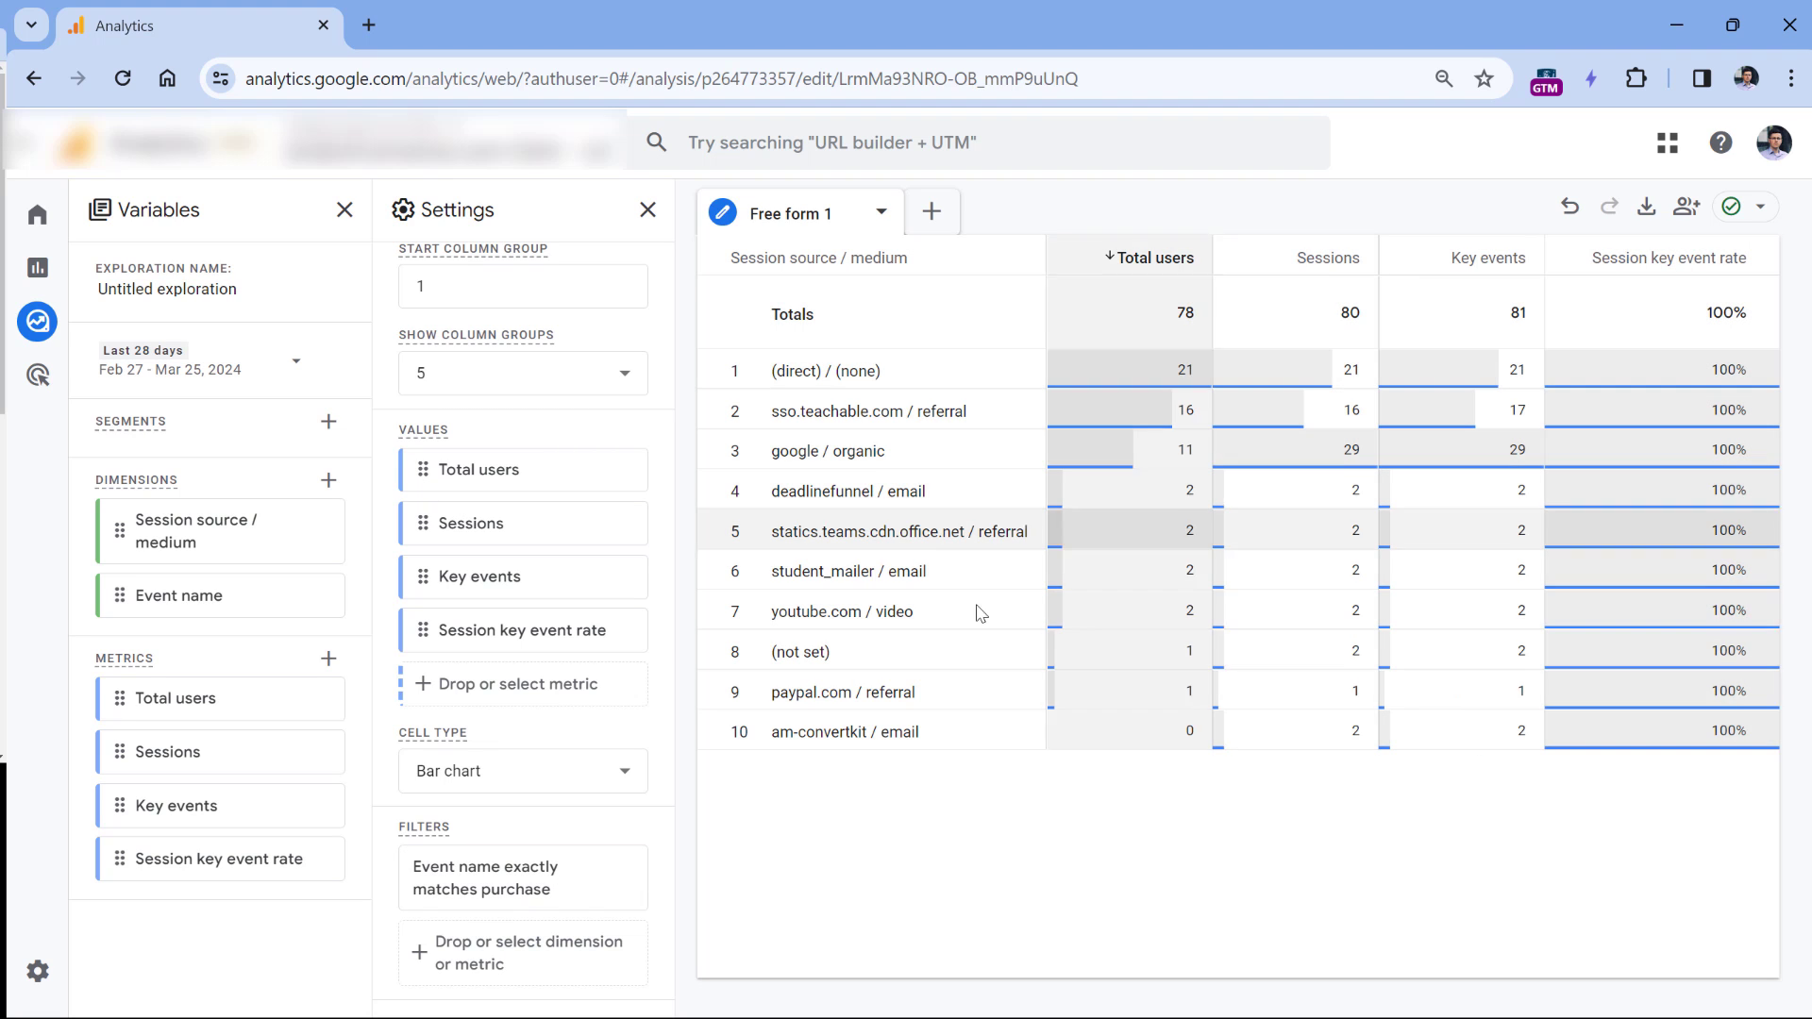
Change the Event name filter to match regex 'purchase|session_start' and apply it.
{"action": "left_click", "coordinate": [502, 894]}
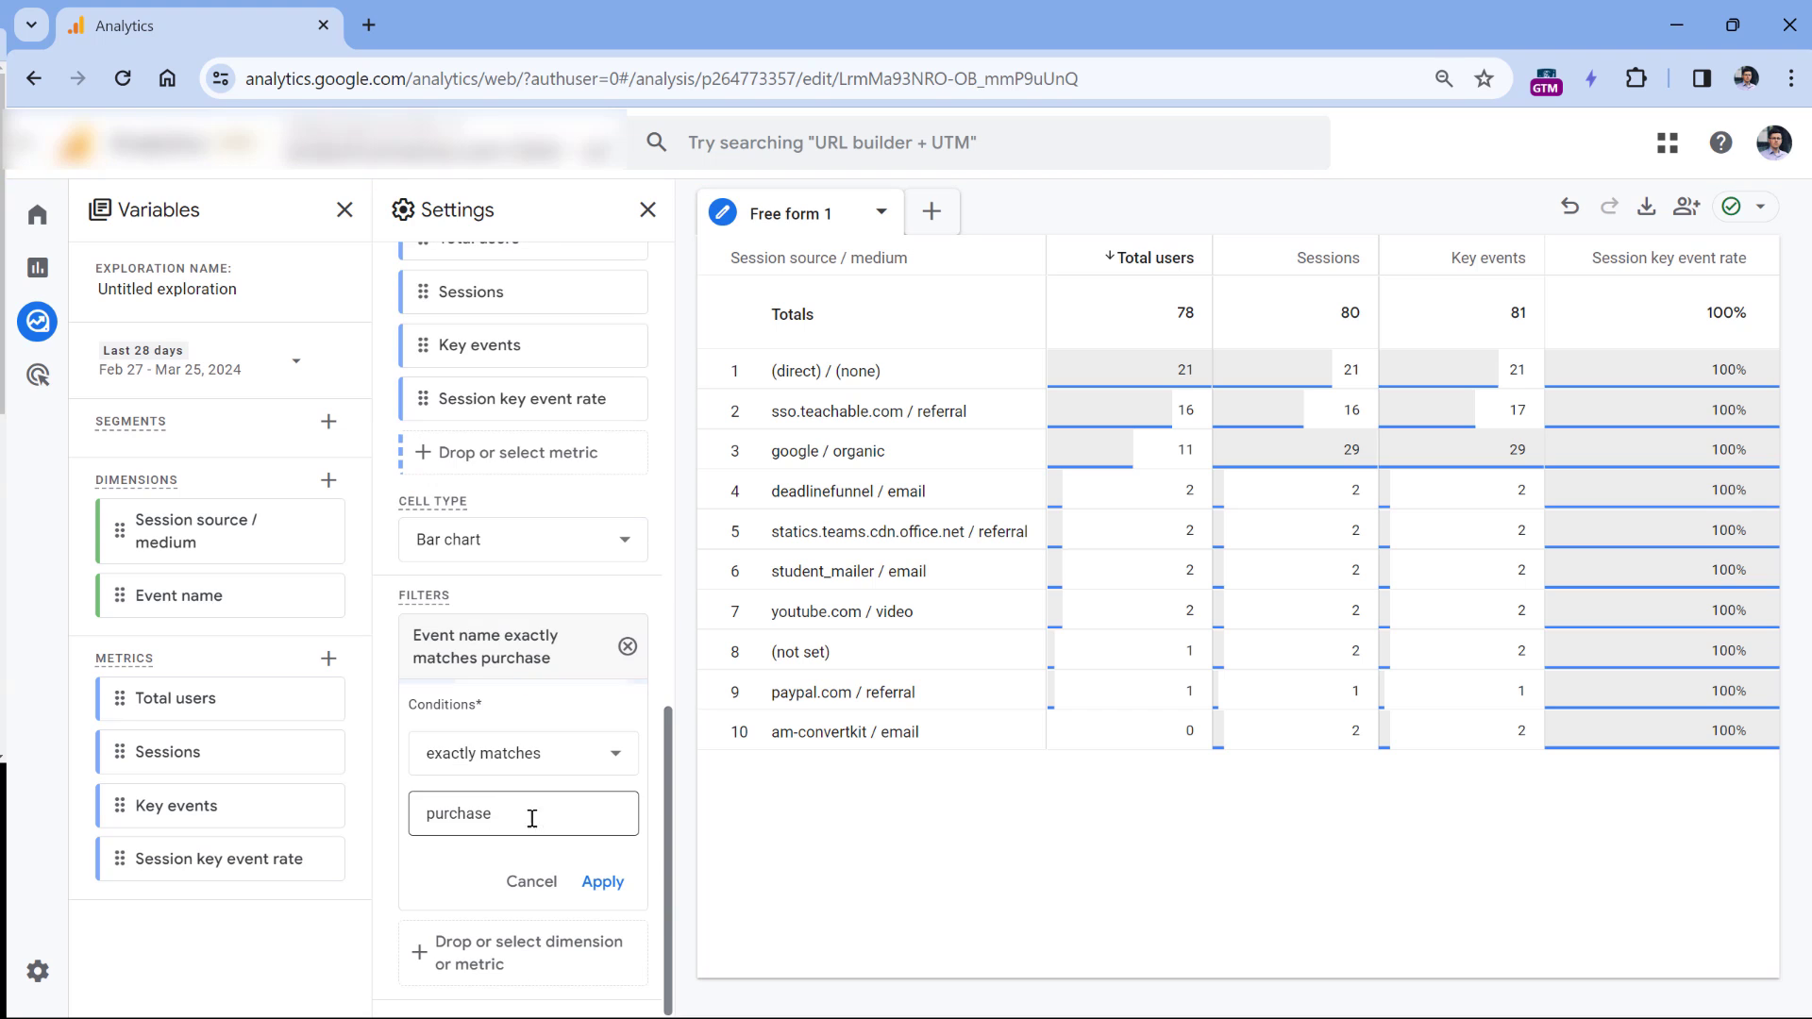
{"action": "left_click", "coordinate": [501, 753]}
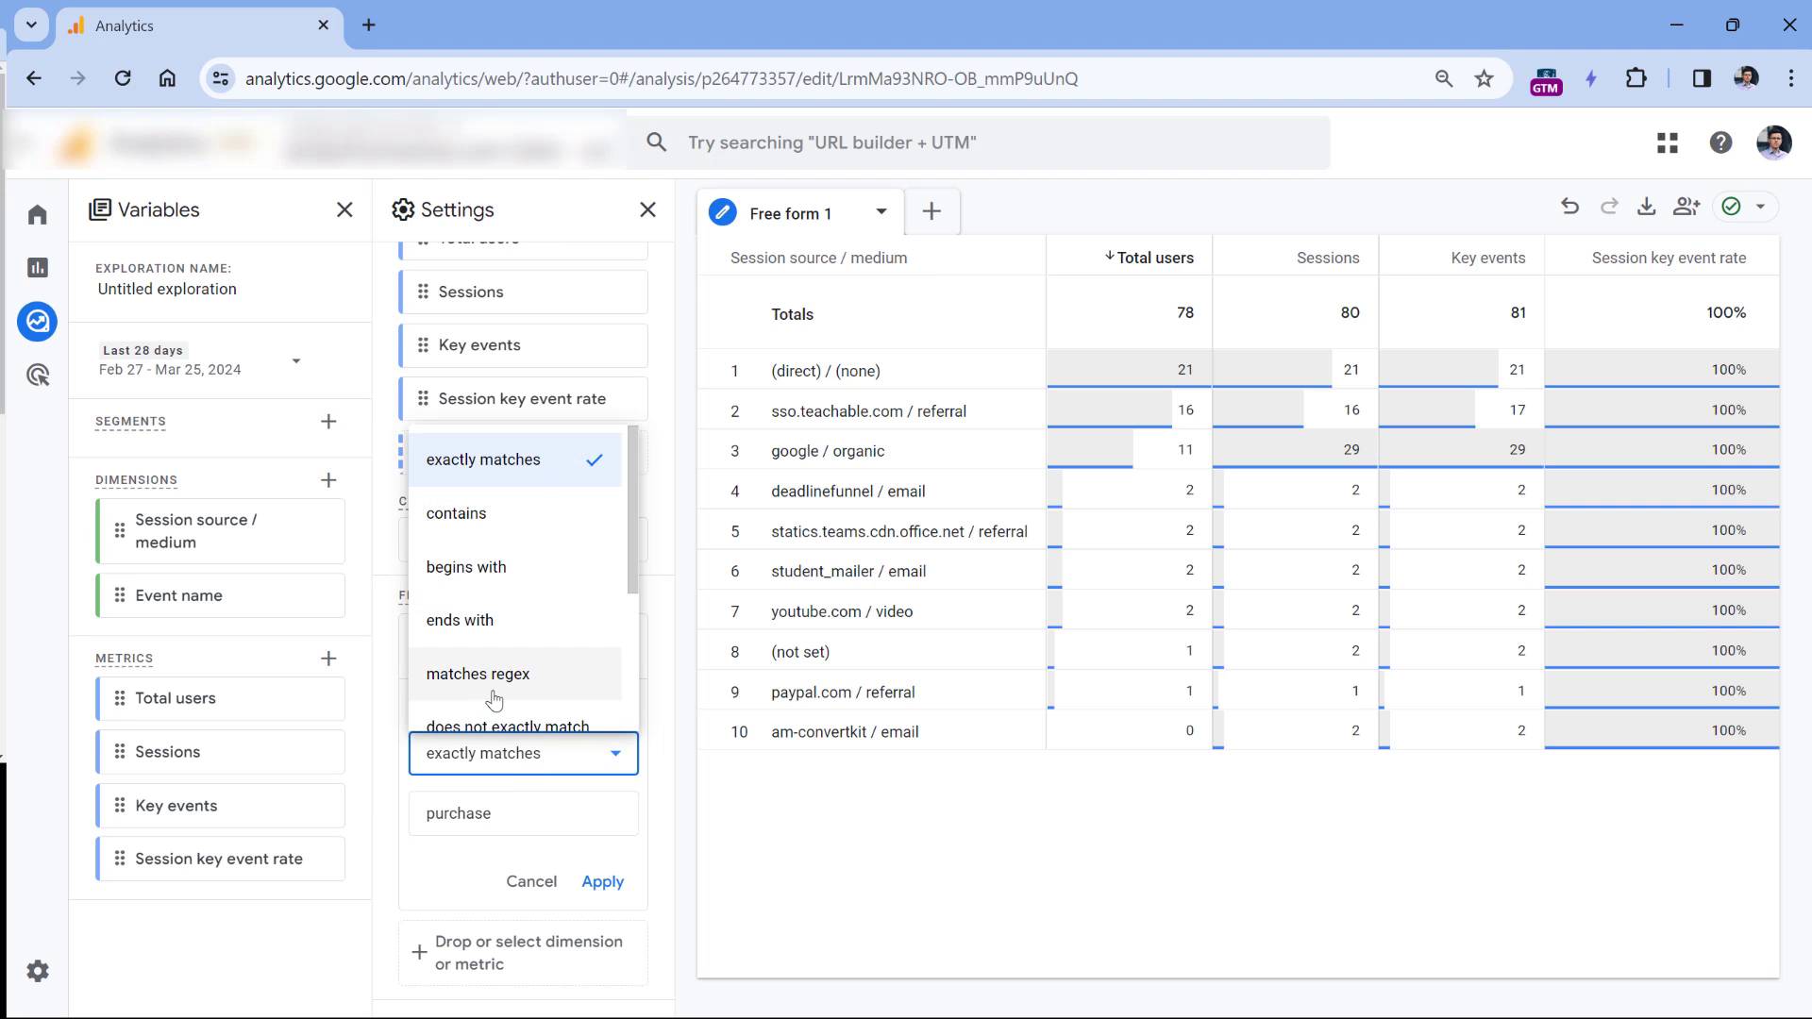
{"action": "left_click", "coordinate": [493, 697]}
{"action": "left_click", "coordinate": [534, 809]}
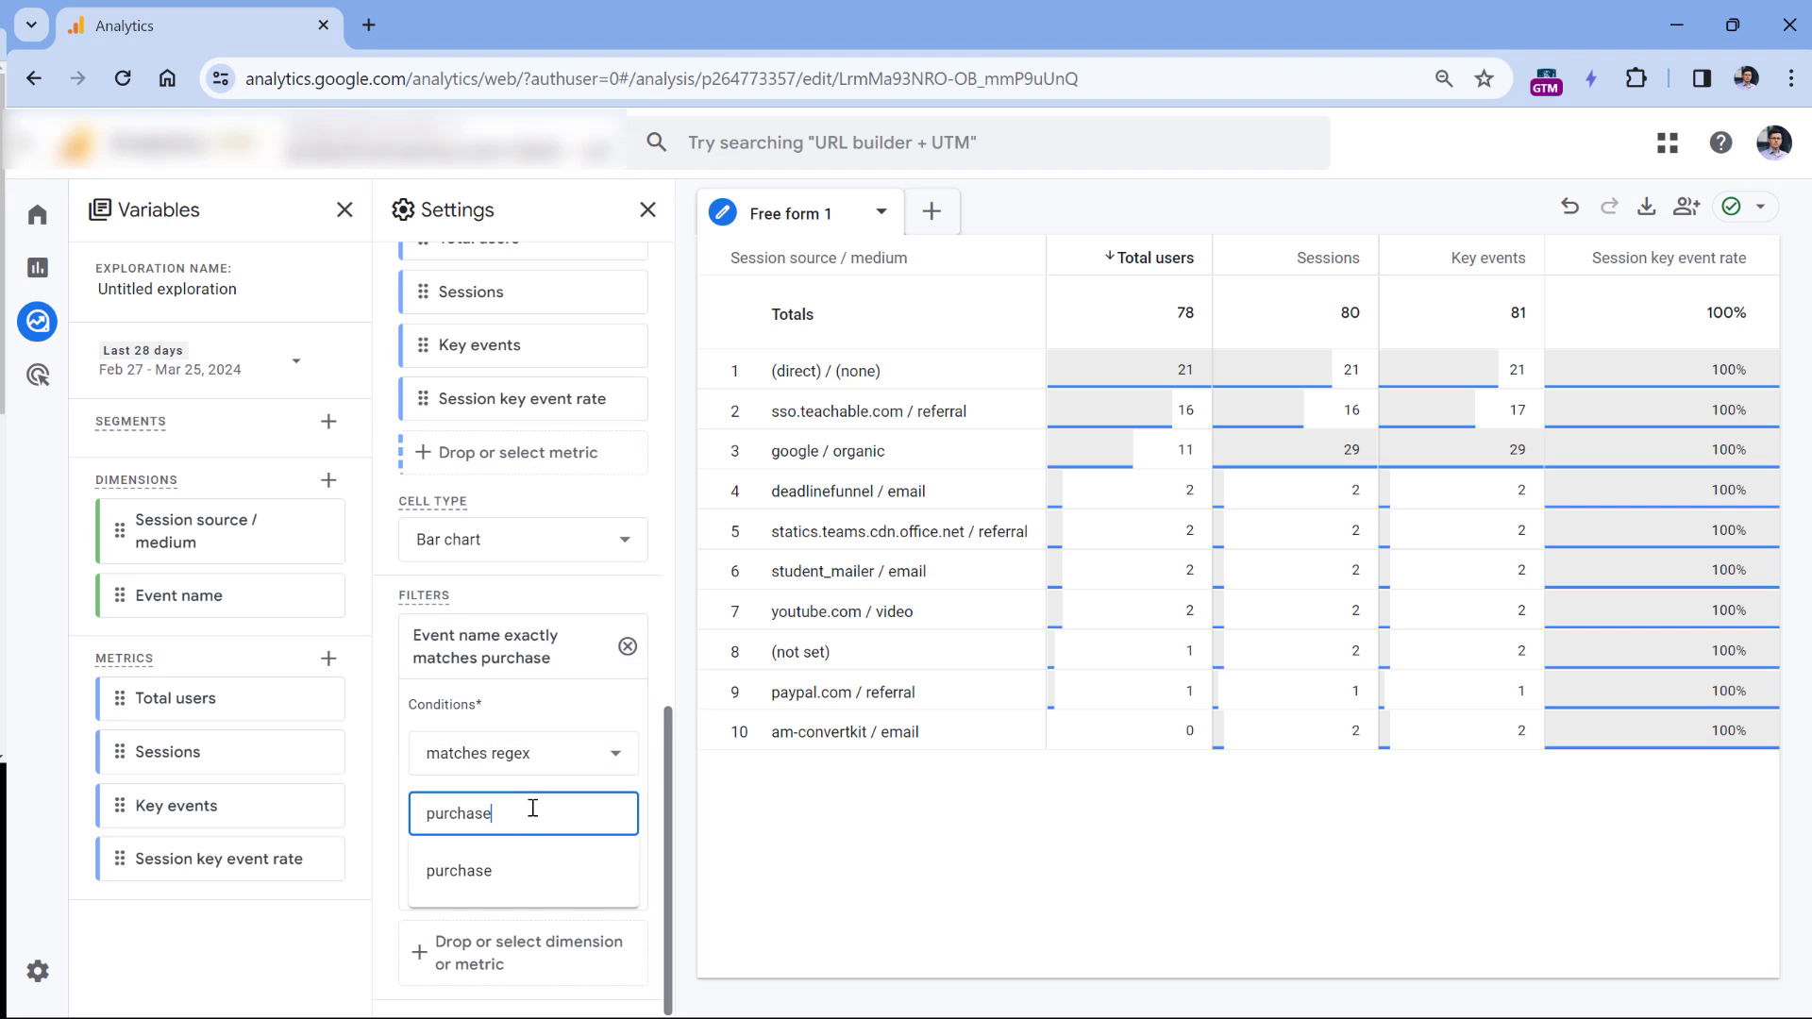
{"action": "type", "text": "|sessio"}
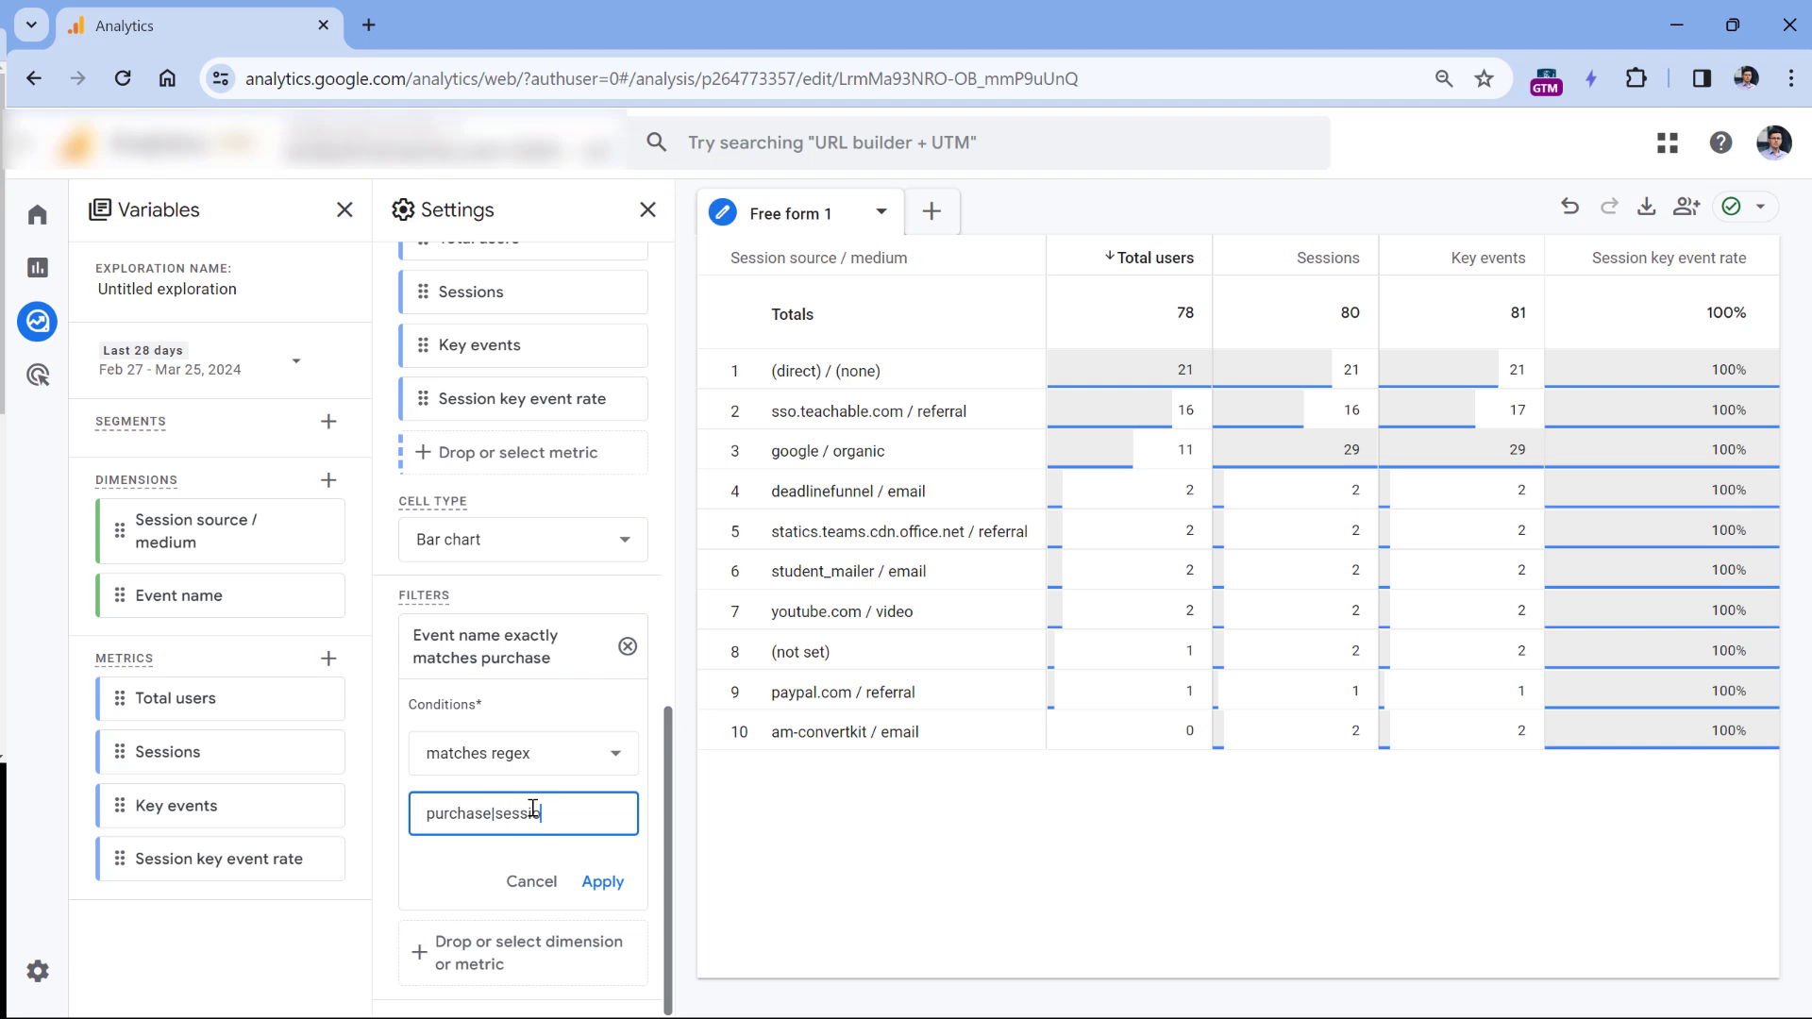
{"action": "type", "text": "n_start"}
{"action": "left_click", "coordinate": [602, 882]}
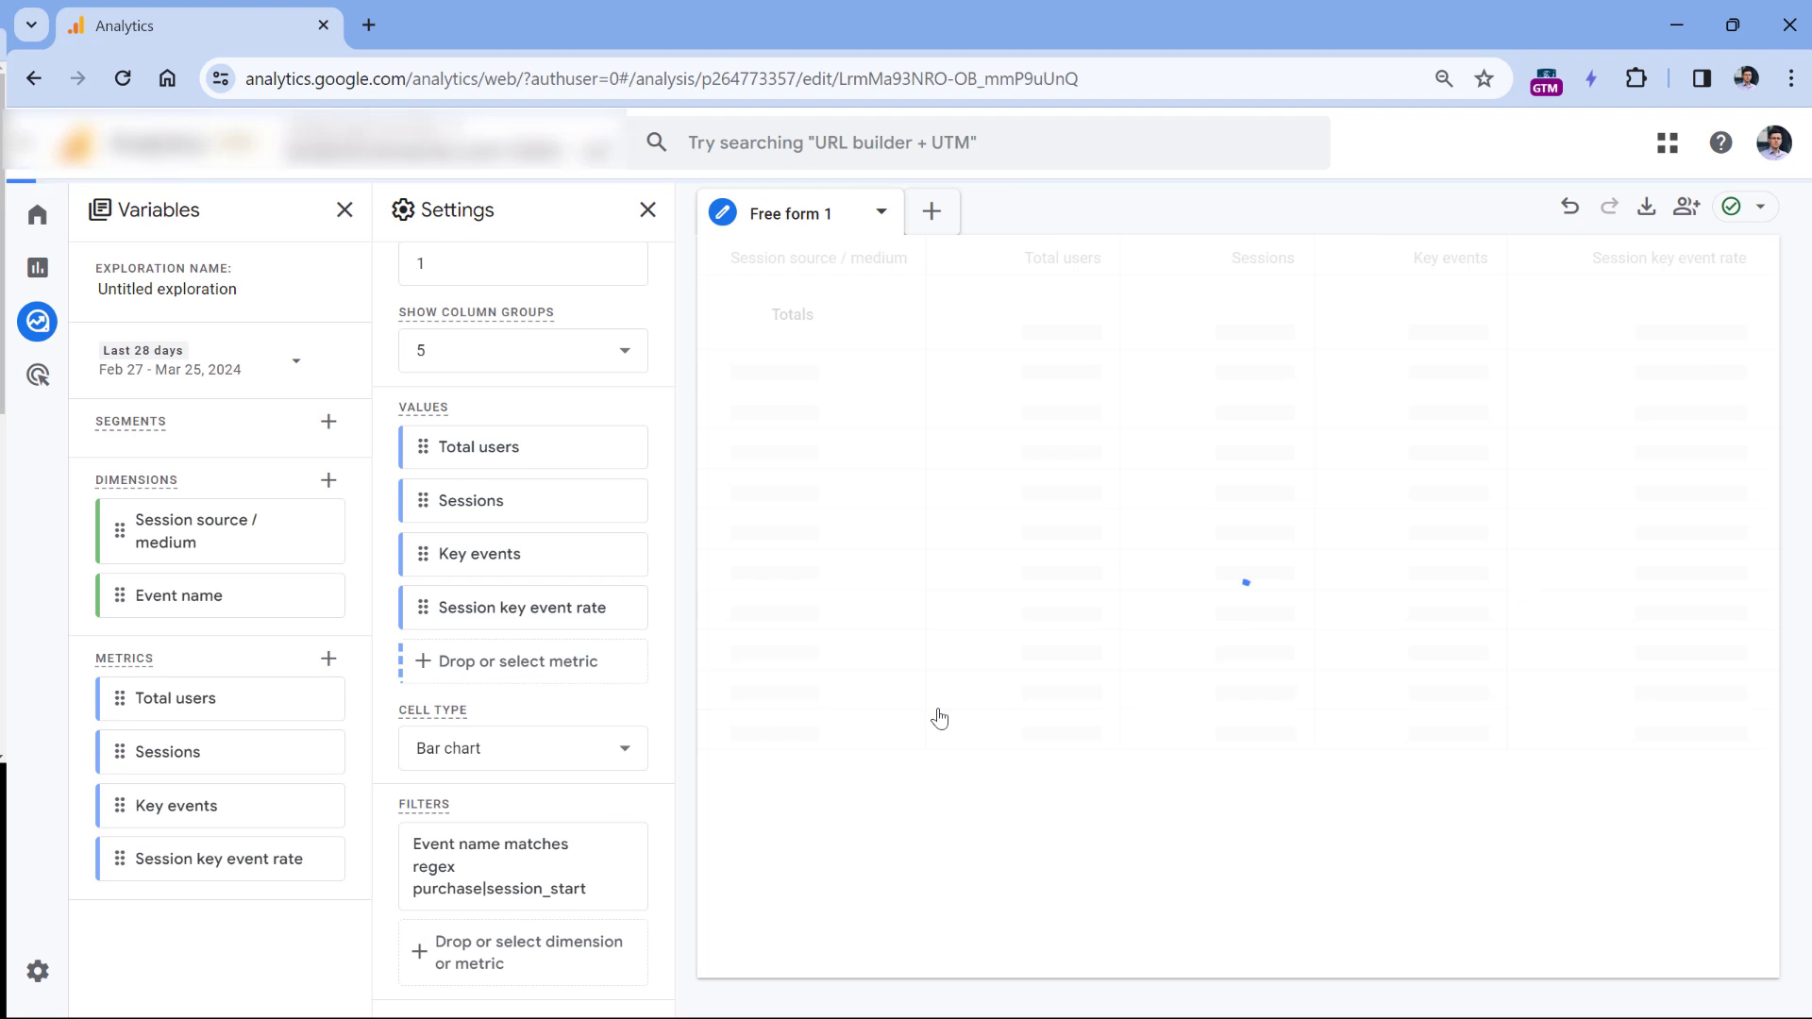